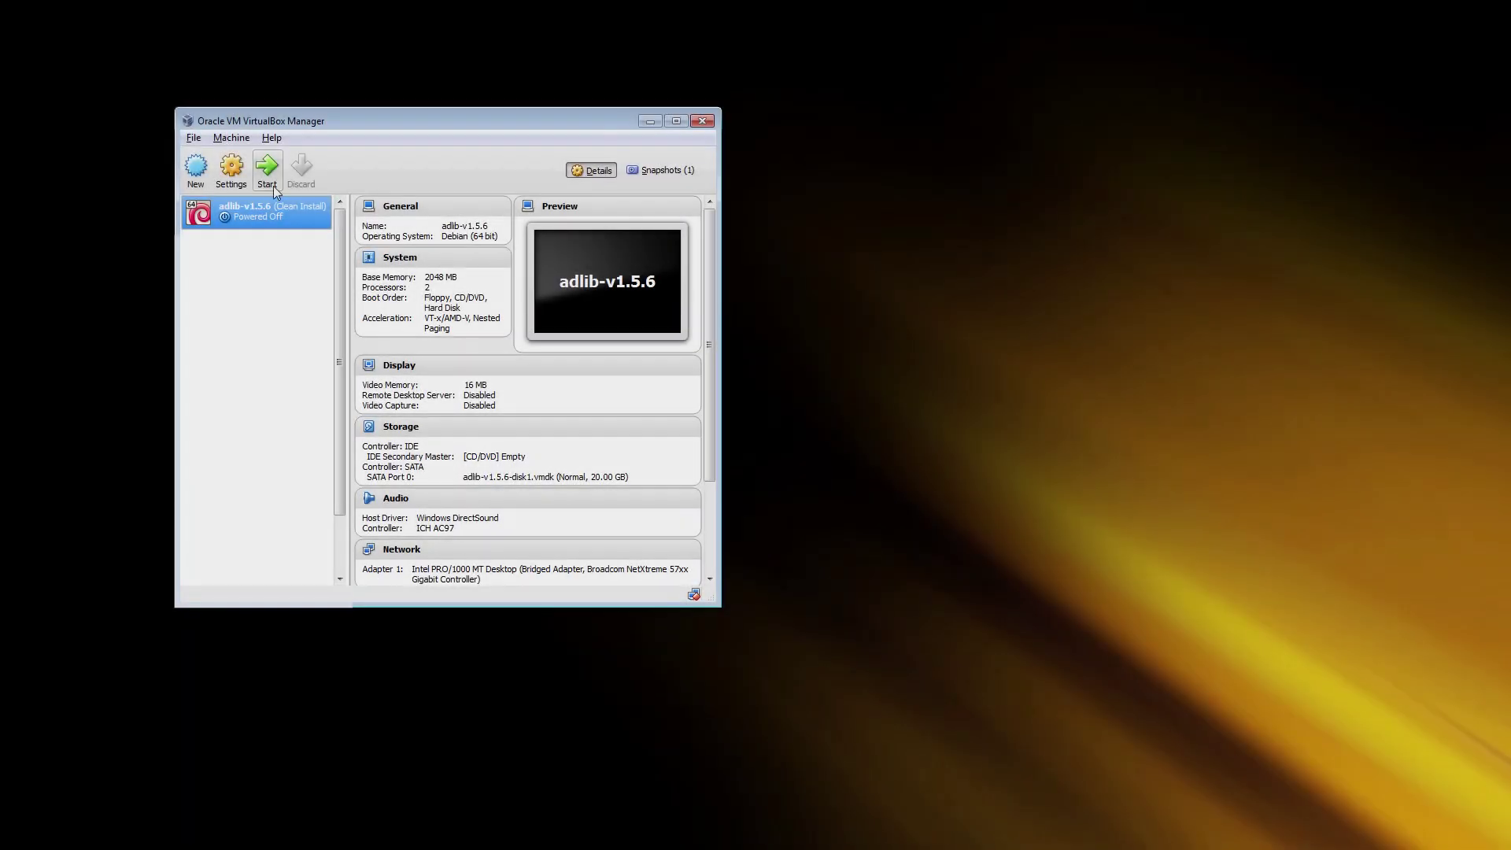
- Start the adlib-v1.5.6 virtual machine in VirtualBox Manager
{"action": "left_click", "coordinate": [266, 169]}
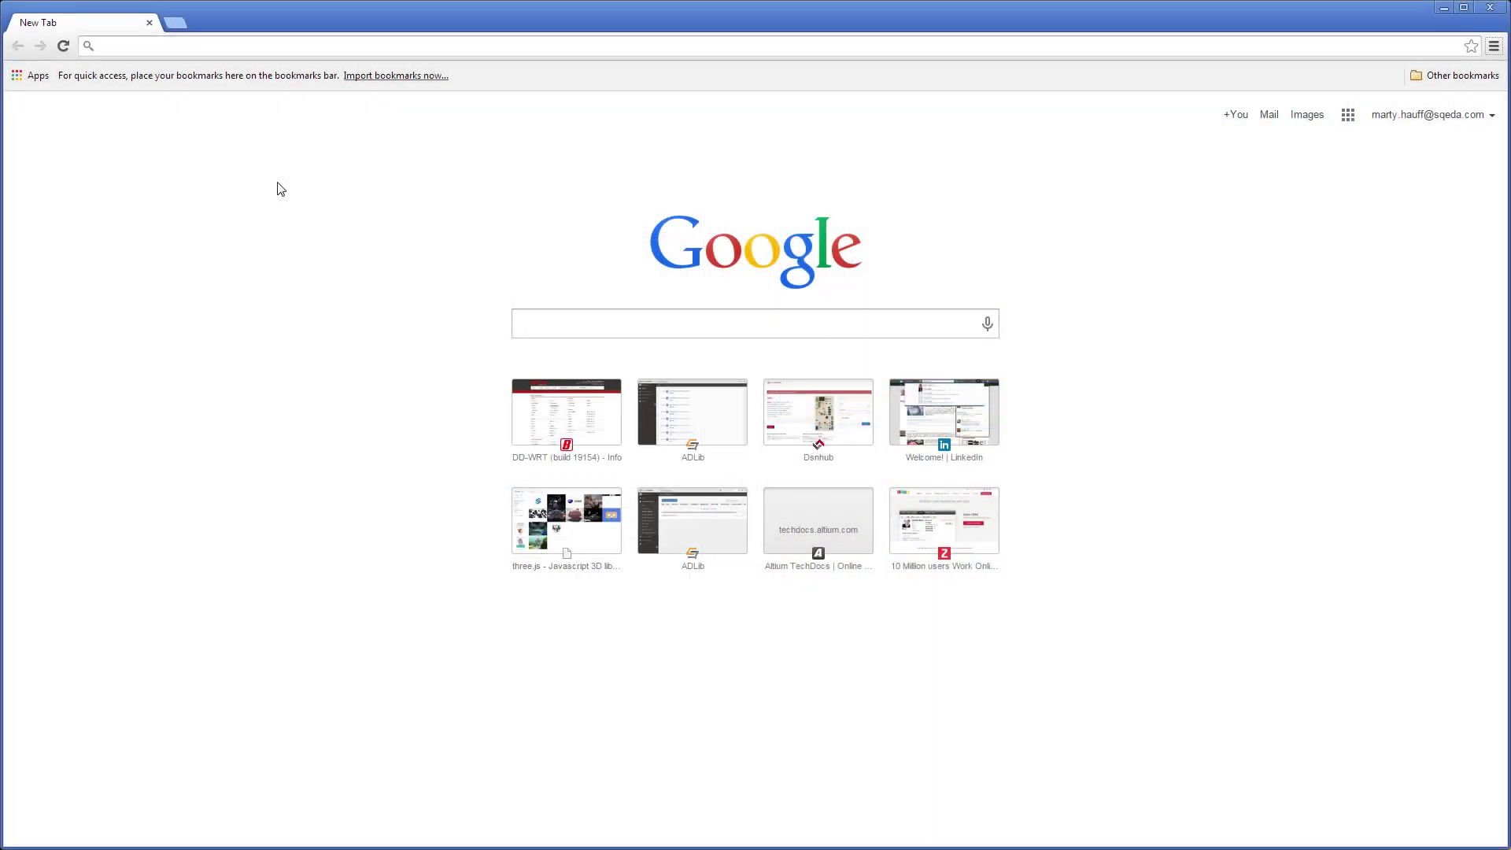
- Load the ADLib site at 'adlib' and sign in with Stay signed in ticked
{"action": "left_click", "coordinate": [141, 47]}
{"action": "type", "text": "adlib"}
{"action": "key", "text": "Return"}
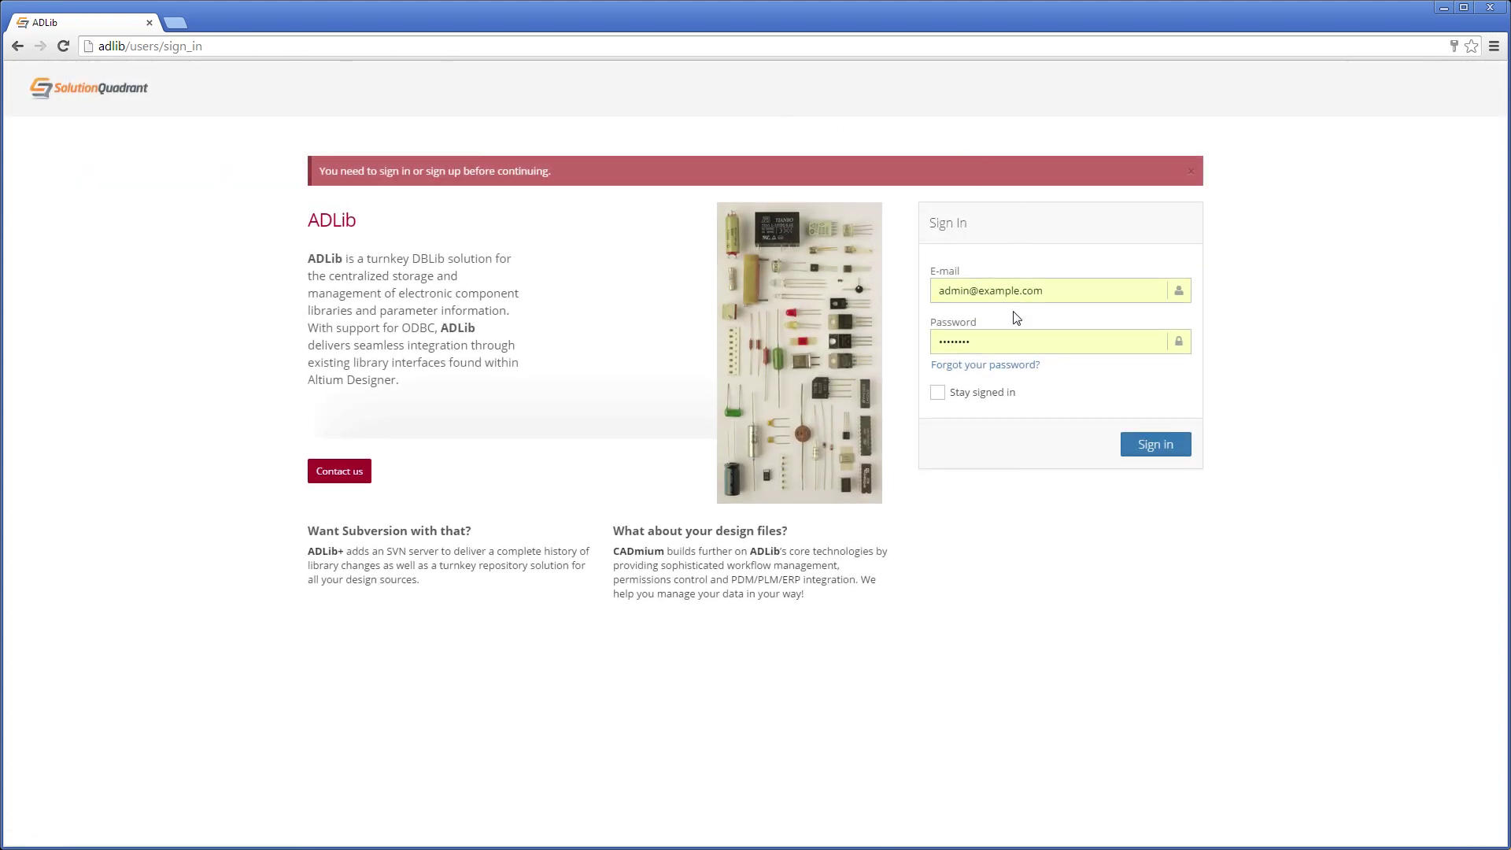
{"action": "left_click", "coordinate": [938, 393]}
{"action": "left_click", "coordinate": [1157, 446]}
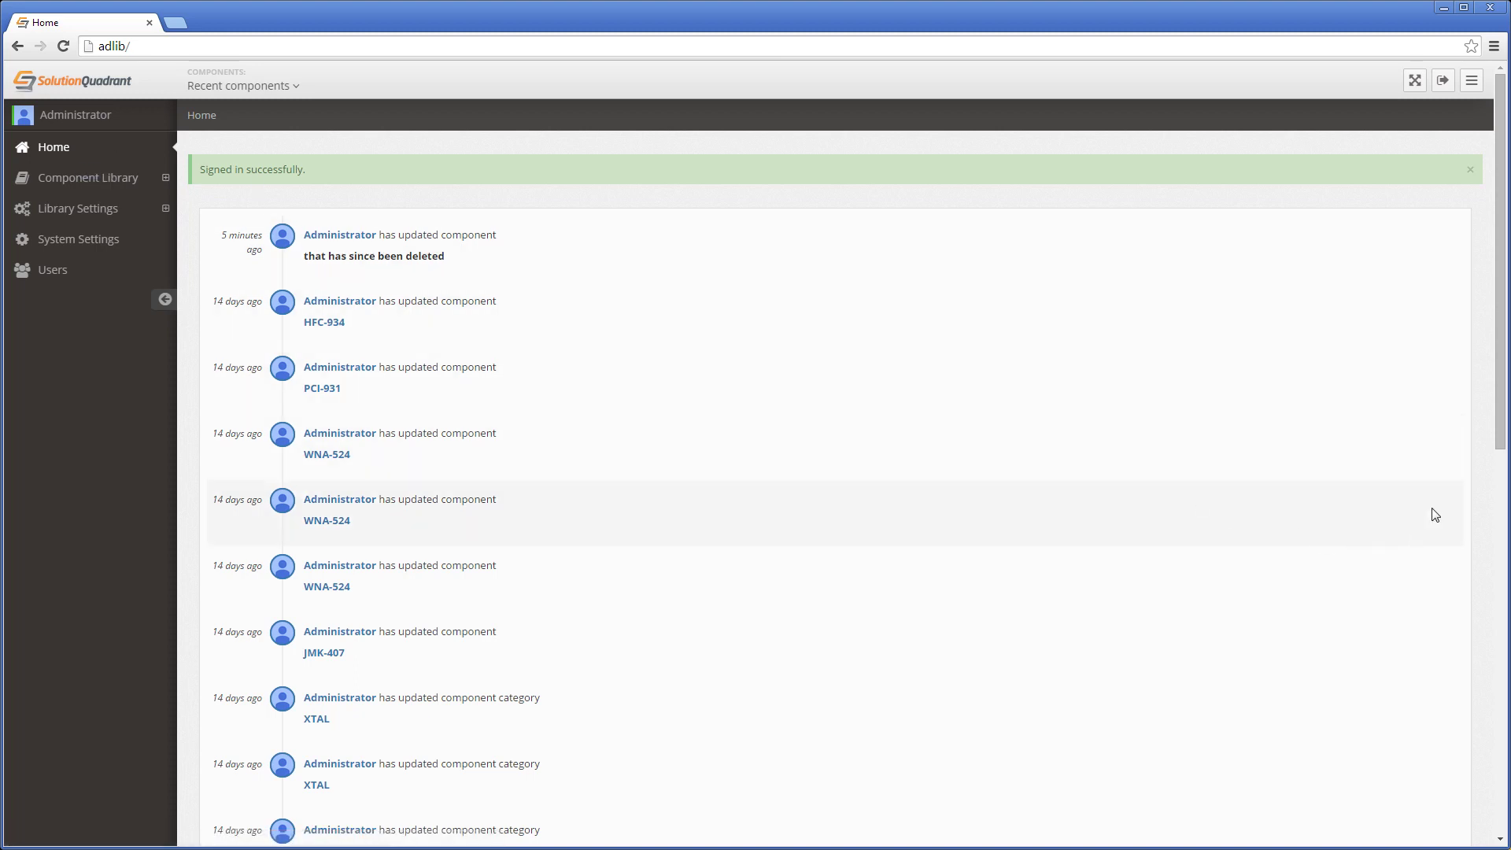
{"action": "mouse_move", "coordinate": [1499, 413]}
{"action": "left_mouse_down"}
{"action": "mouse_move", "coordinate": [1506, 797]}
{"action": "mouse_move", "coordinate": [1507, 403]}
{"action": "left_mouse_up"}
- Expand Component Library and list the Resistors category's 15 components
{"action": "left_click", "coordinate": [110, 181]}
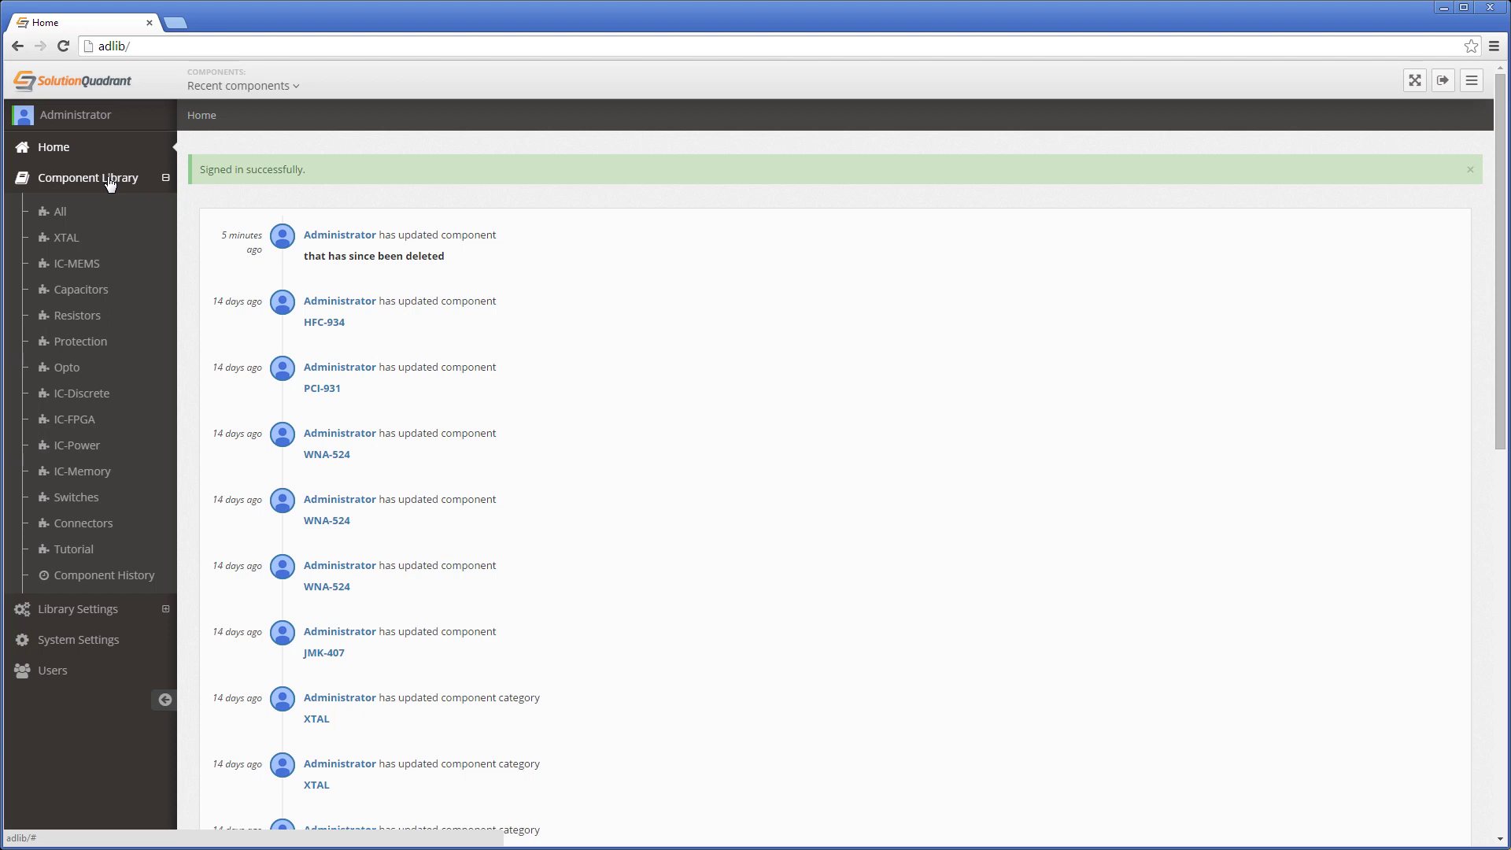
{"action": "left_click", "coordinate": [79, 323]}
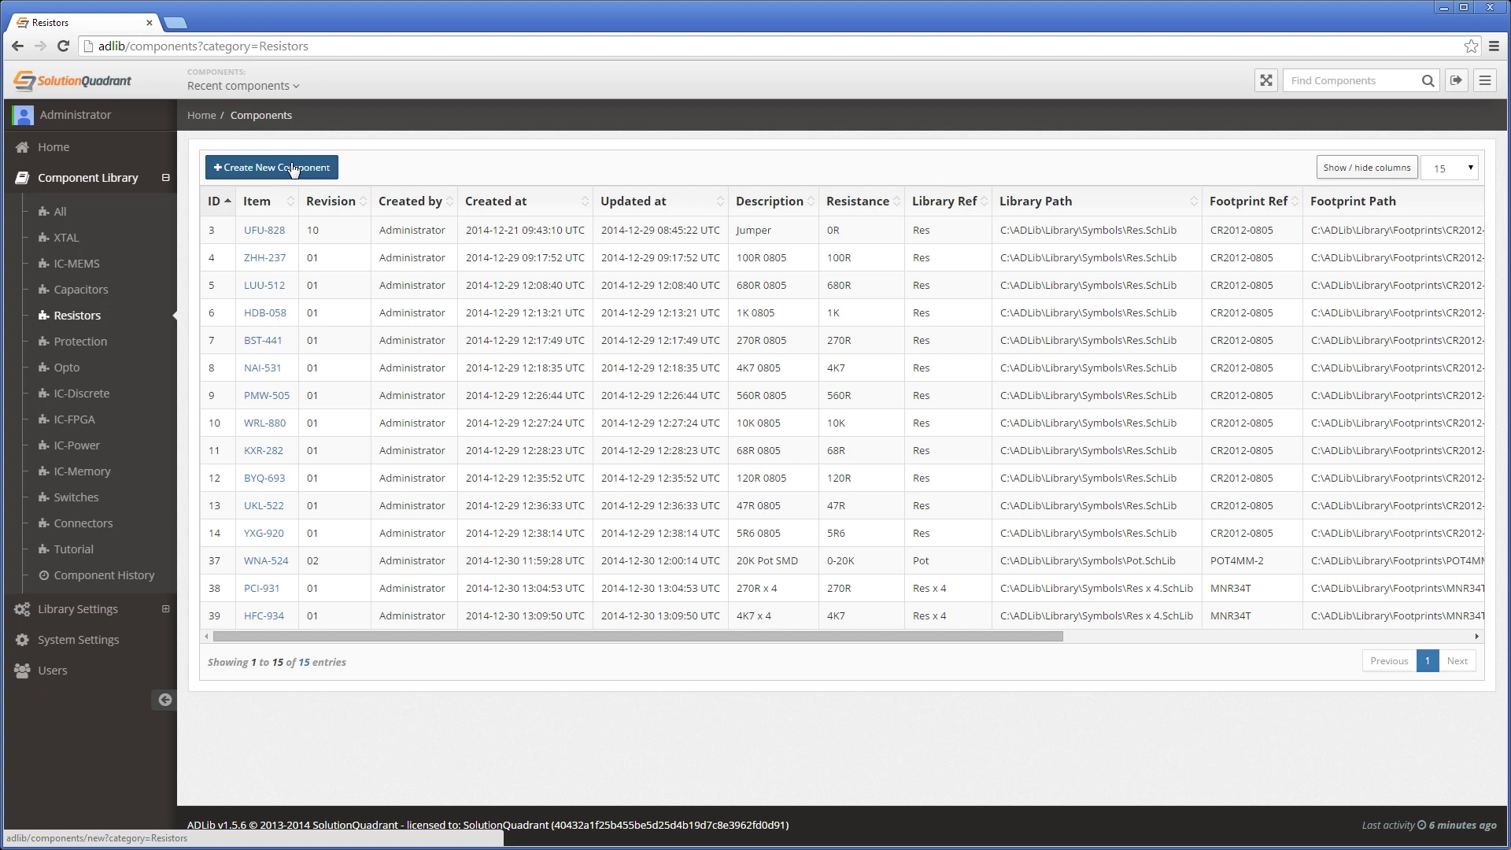
- Open the ZHH-237 resistor's details page
{"action": "left_click", "coordinate": [262, 258]}
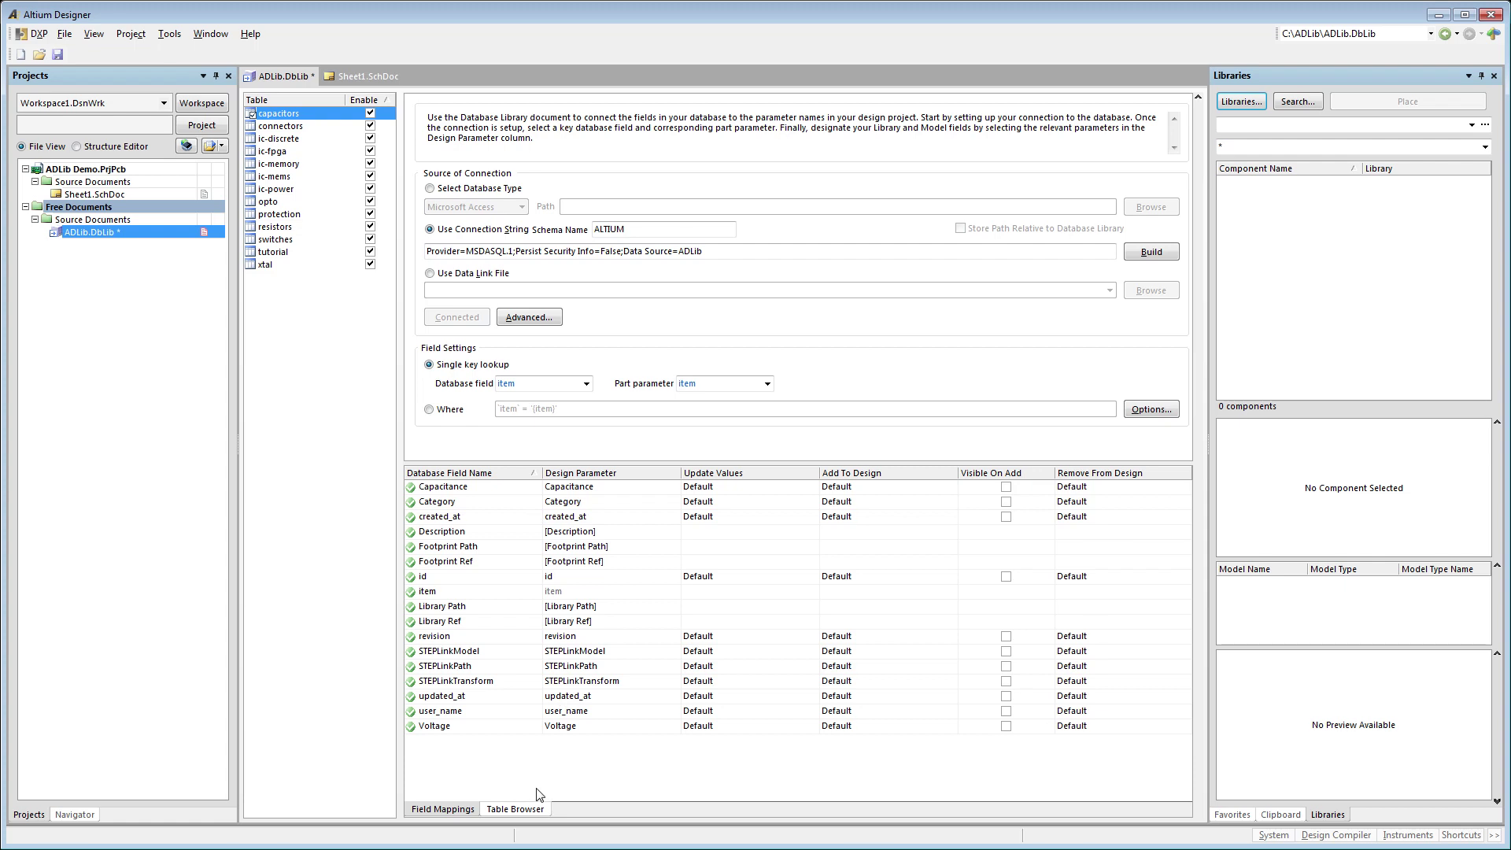
- View the resistors table records in Table Browser, then open the installed libraries list
{"action": "left_click", "coordinate": [516, 810]}
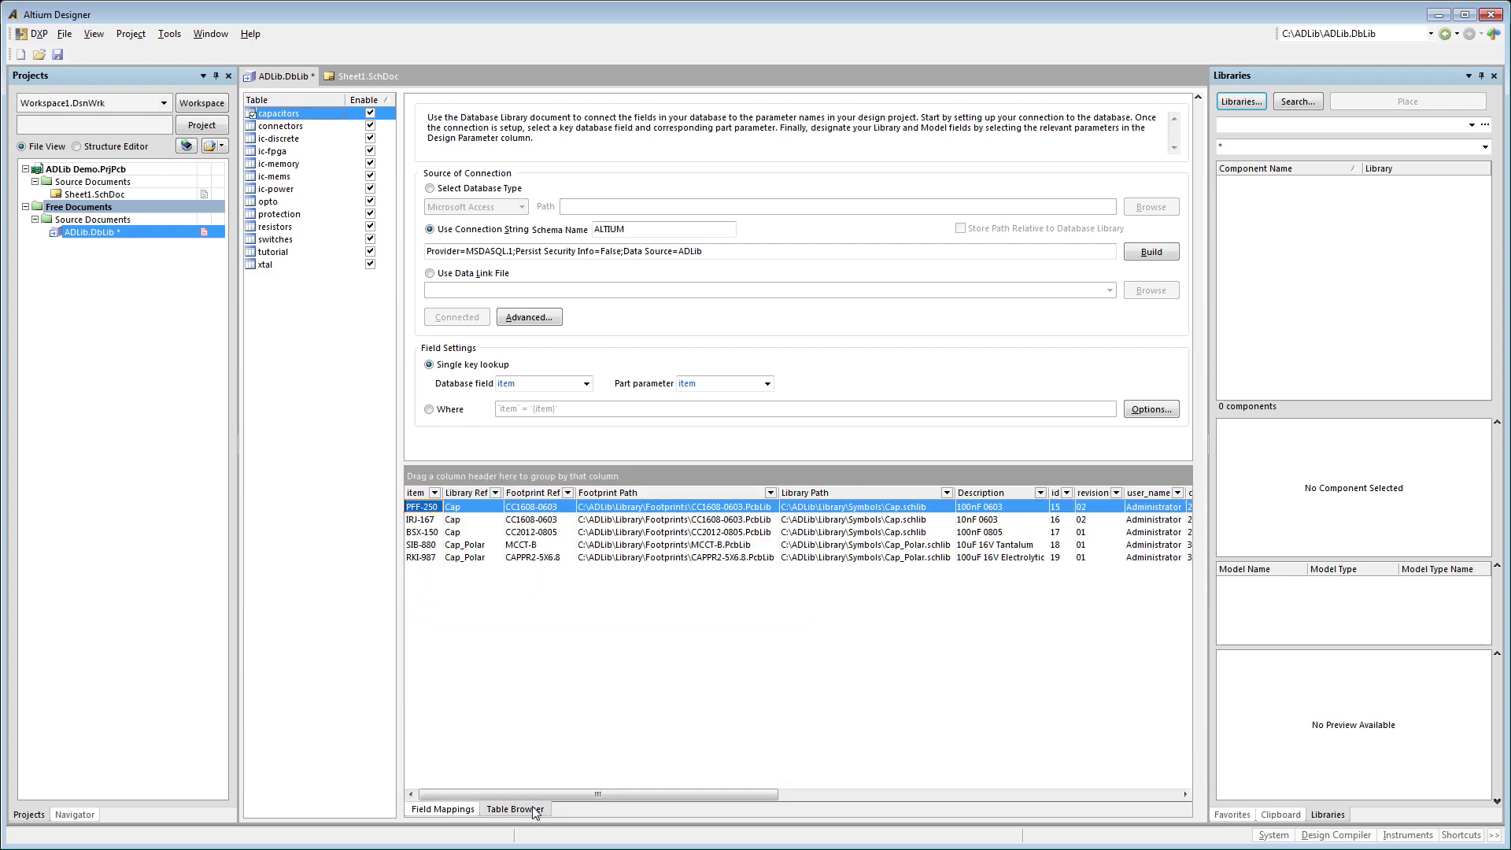
{"action": "mouse_move", "coordinate": [544, 796]}
{"action": "left_mouse_down"}
{"action": "mouse_move", "coordinate": [631, 787]}
{"action": "mouse_move", "coordinate": [541, 788]}
{"action": "left_mouse_up"}
{"action": "left_click", "coordinate": [288, 227]}
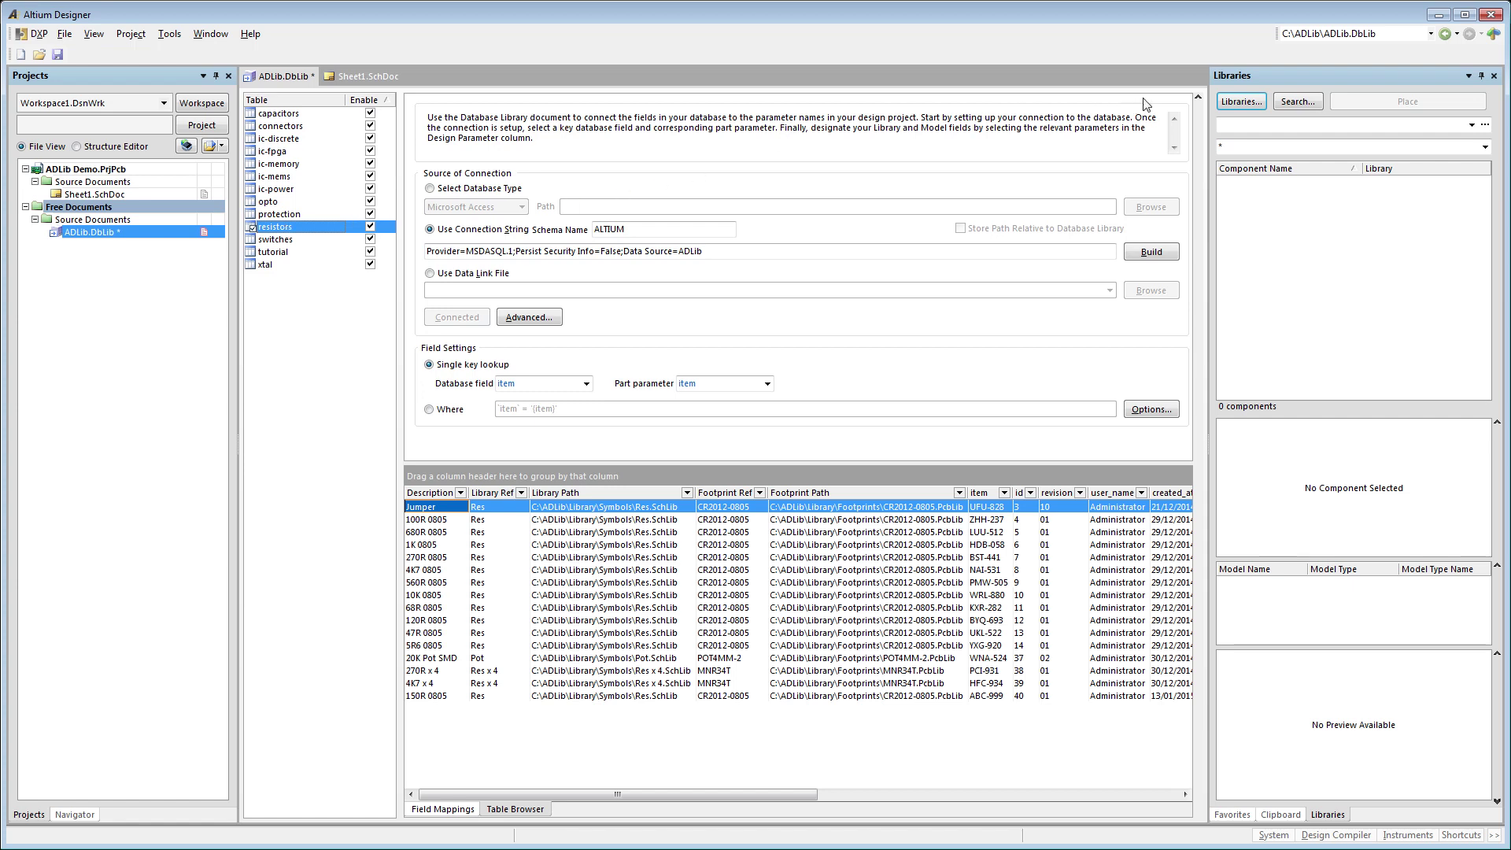
{"action": "left_click", "coordinate": [1233, 104]}
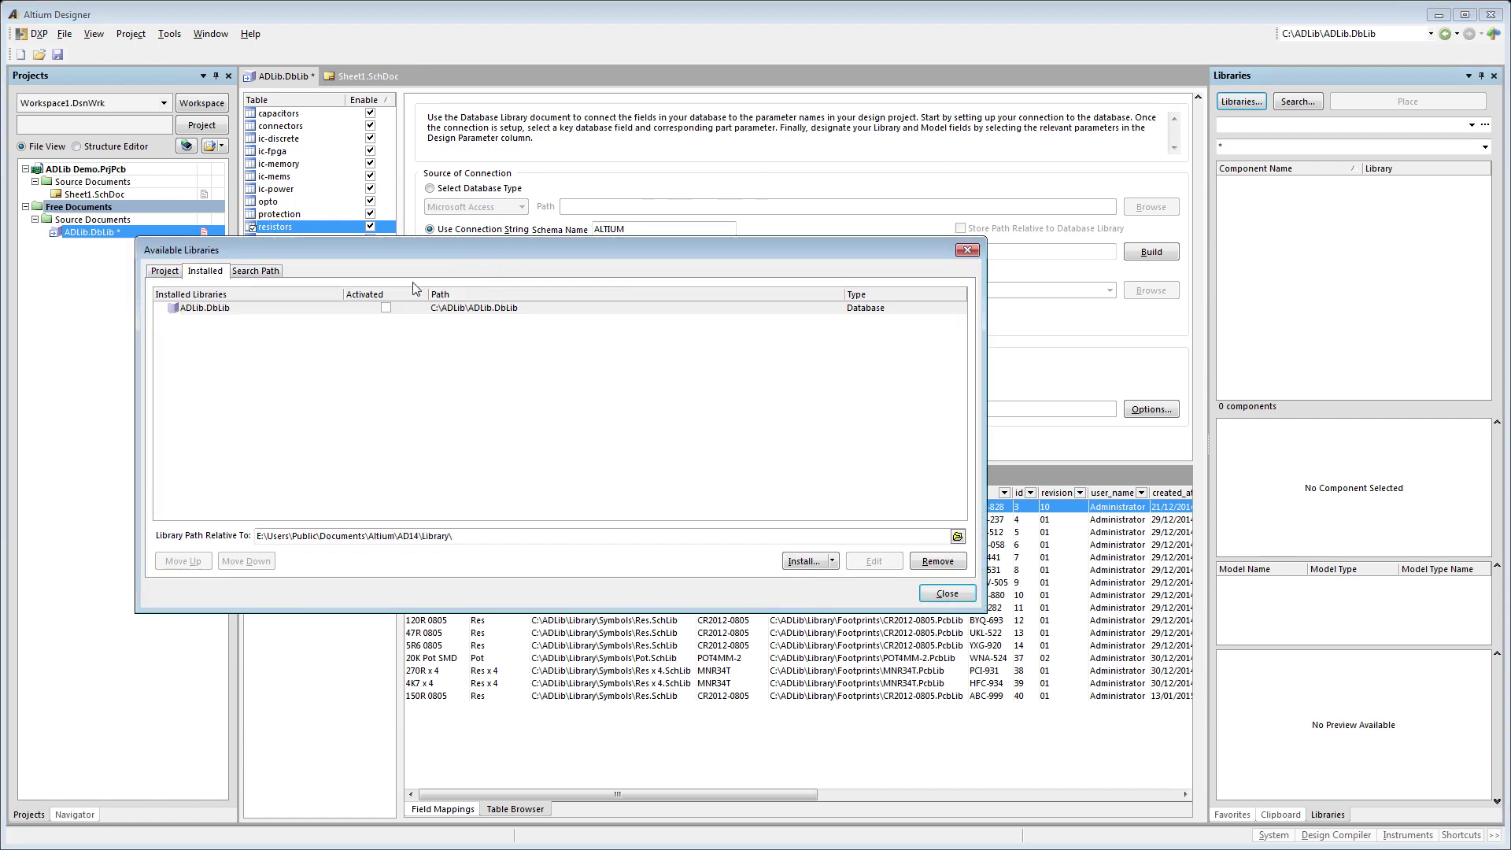
- Activate ADLib.DbLib among the installed libraries and close the dialog
{"action": "left_click", "coordinate": [388, 307]}
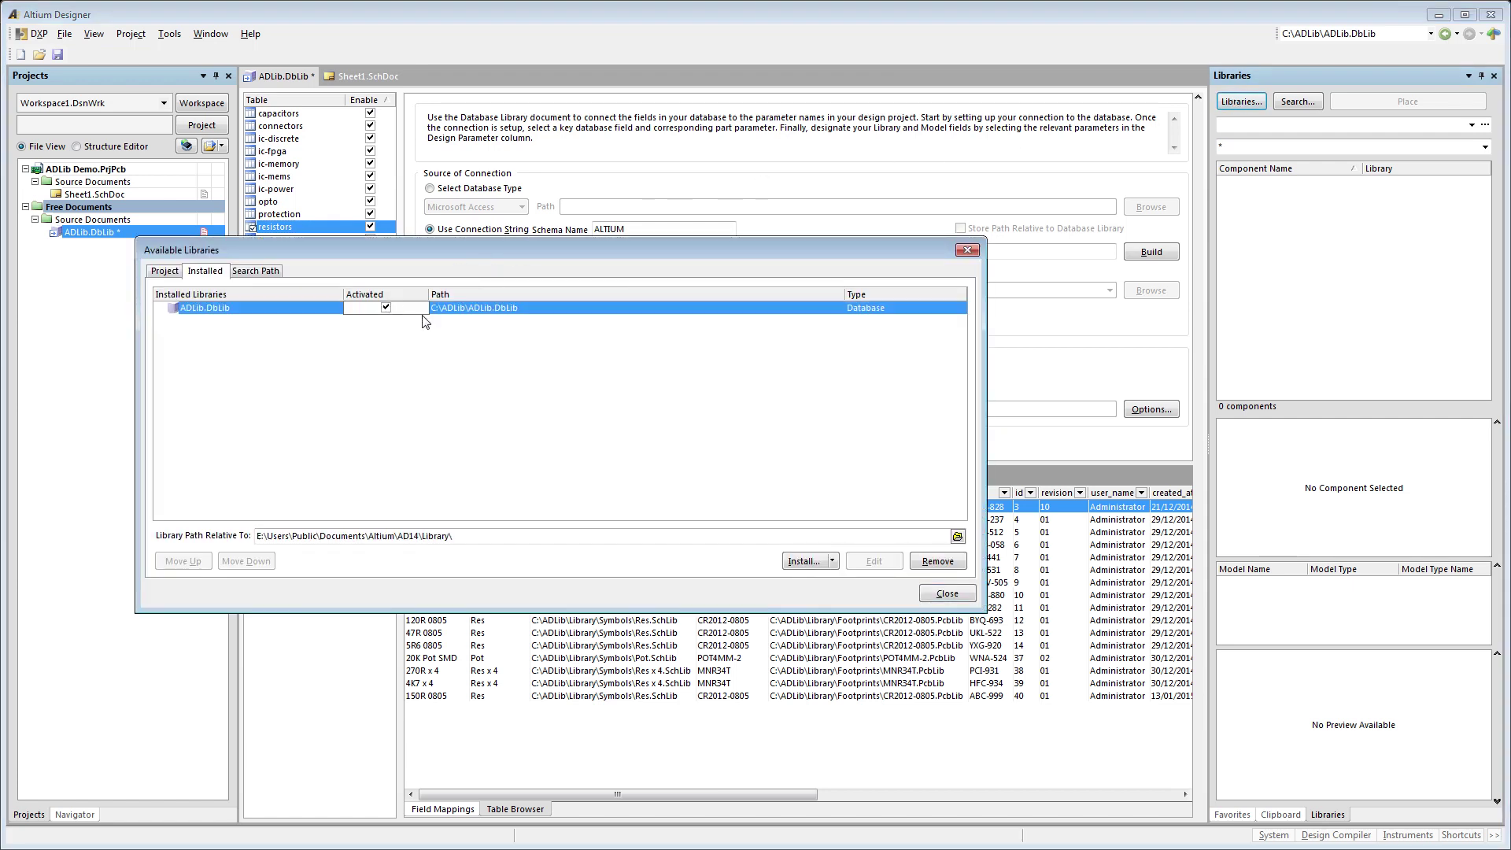
{"action": "left_click", "coordinate": [955, 595]}
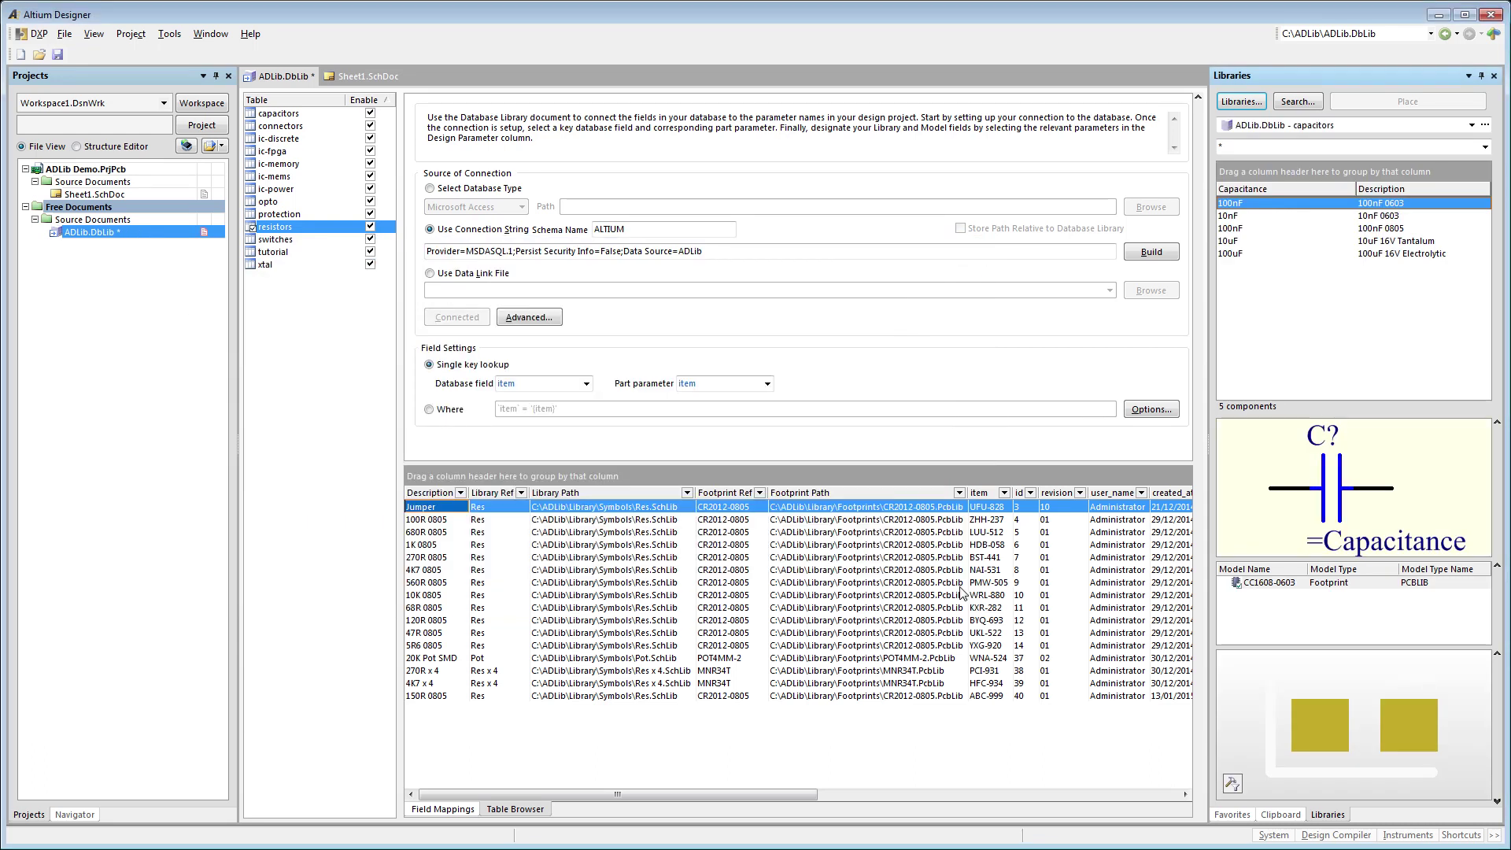
- Switch to Sheet1.SchDoc and set the Libraries panel to ADLib.DbLib - resistors
{"action": "left_click", "coordinate": [364, 78]}
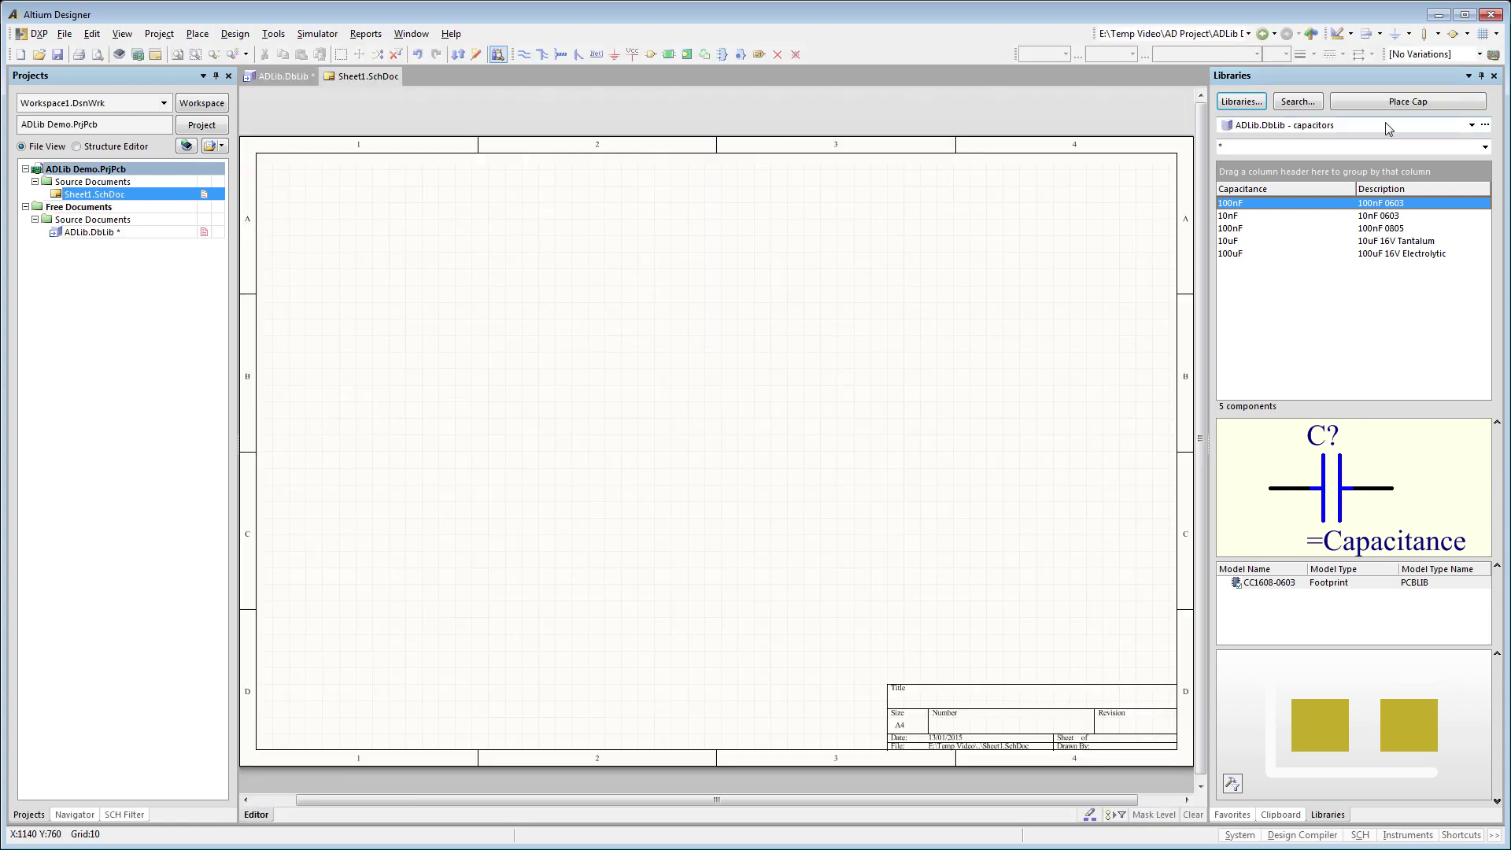
{"action": "left_click", "coordinate": [1472, 126]}
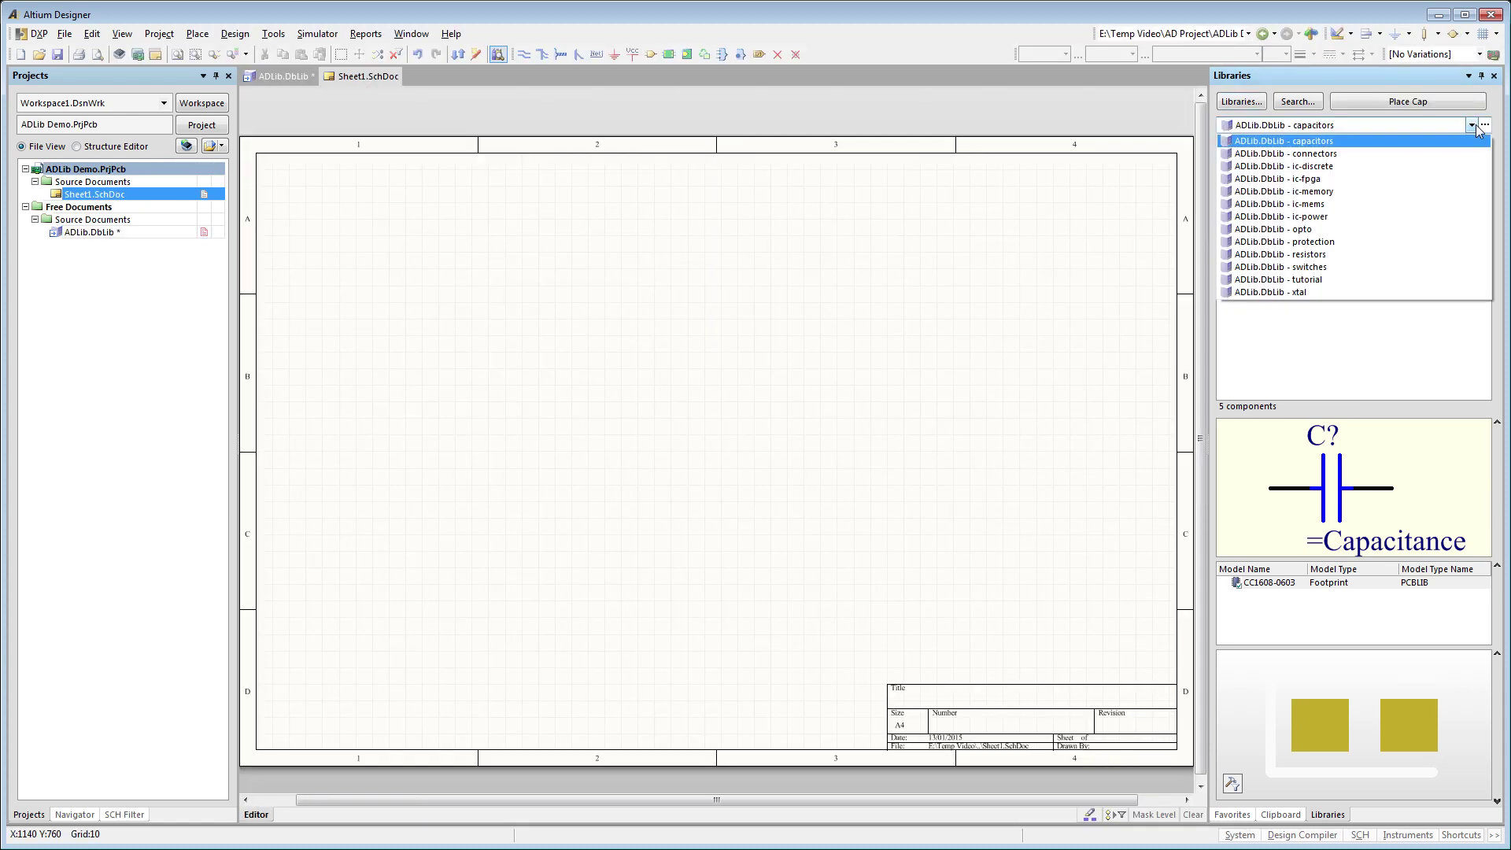
{"action": "left_click", "coordinate": [1472, 126]}
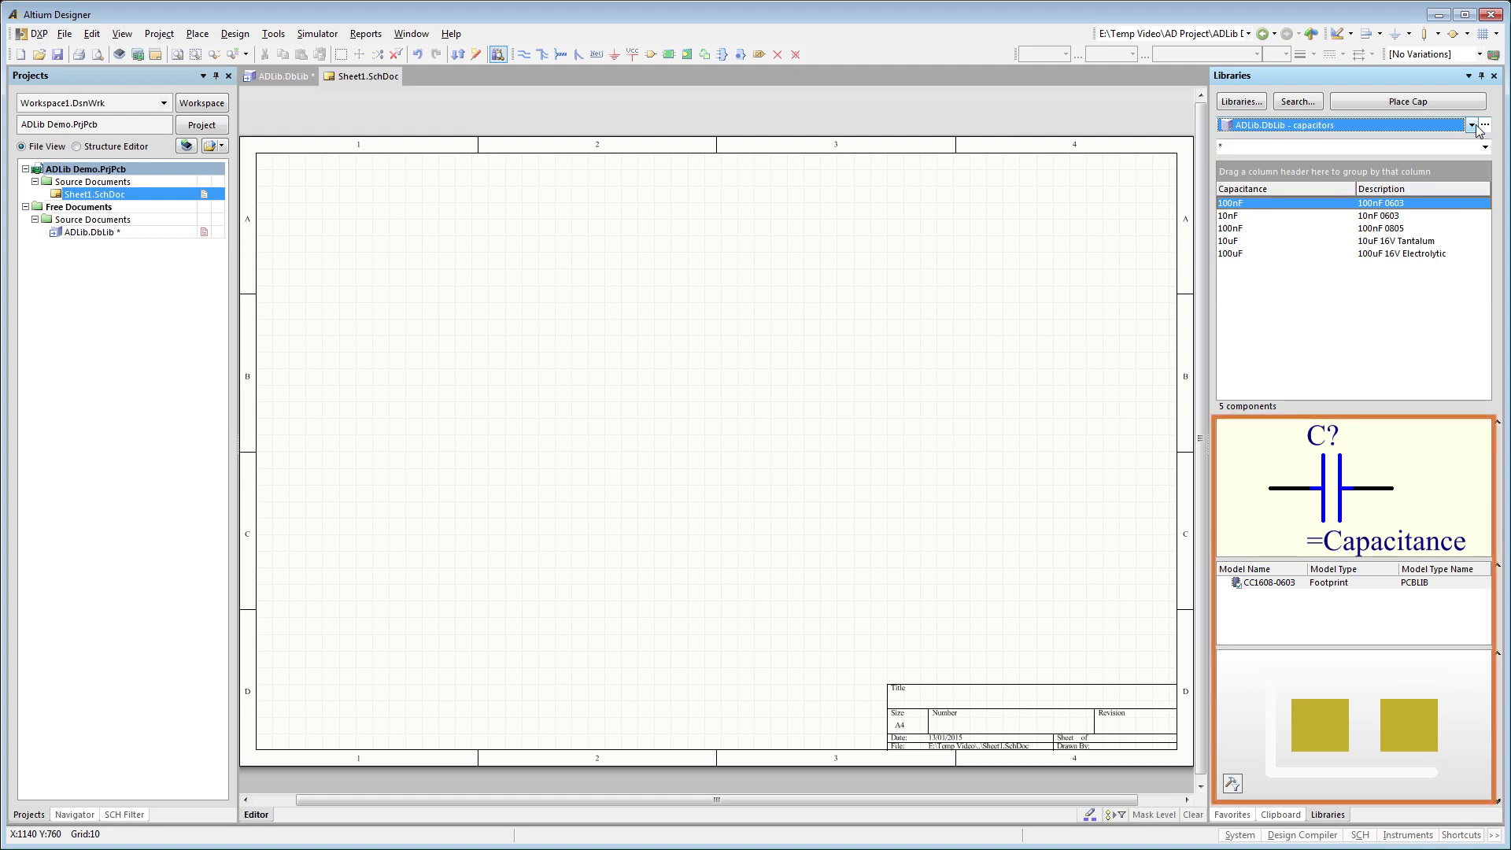
{"action": "left_click", "coordinate": [1472, 126]}
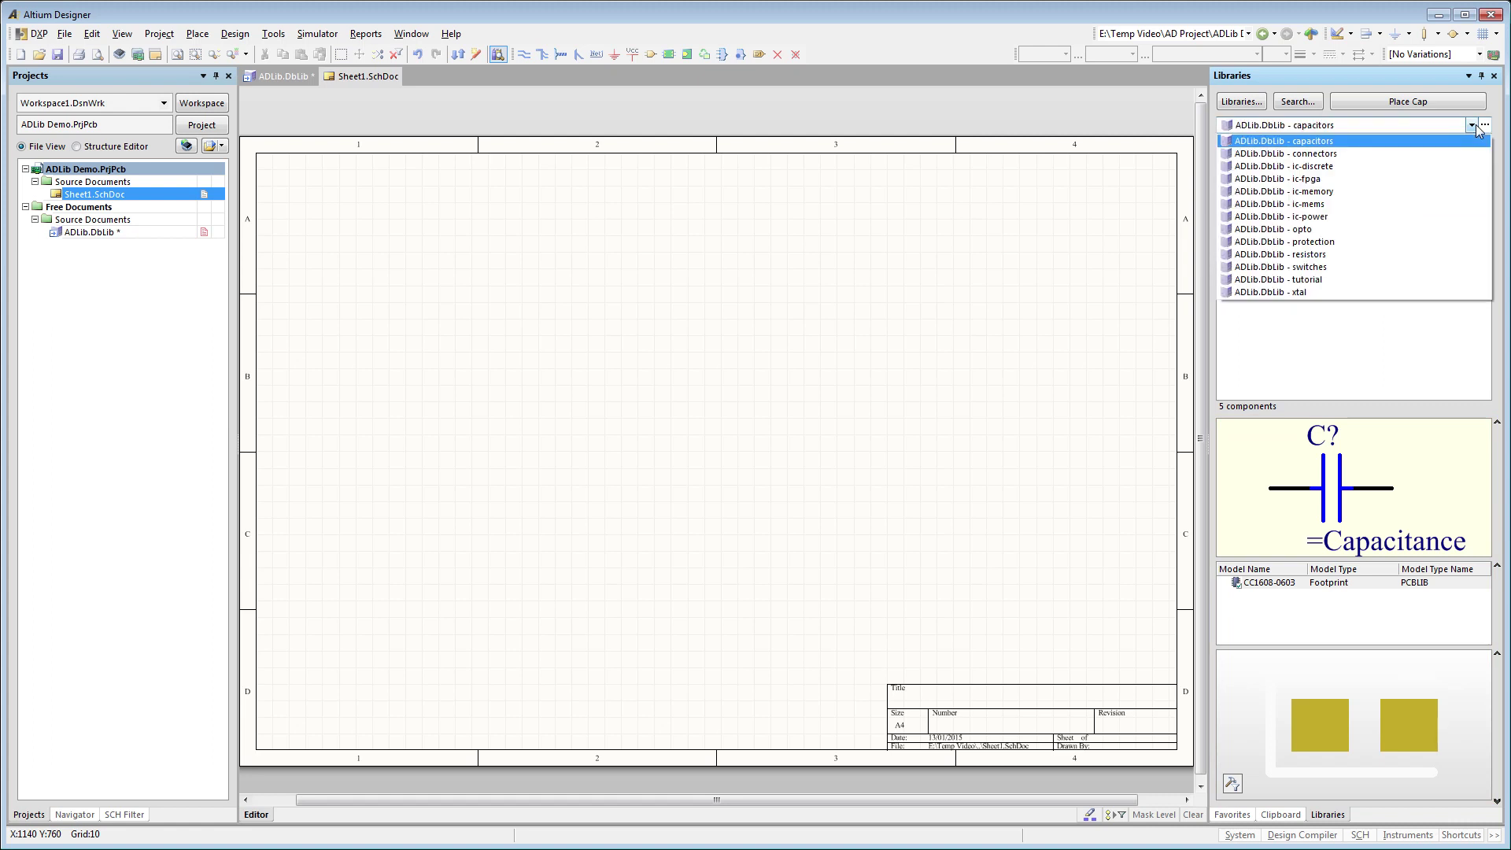
{"action": "left_click", "coordinate": [1320, 254]}
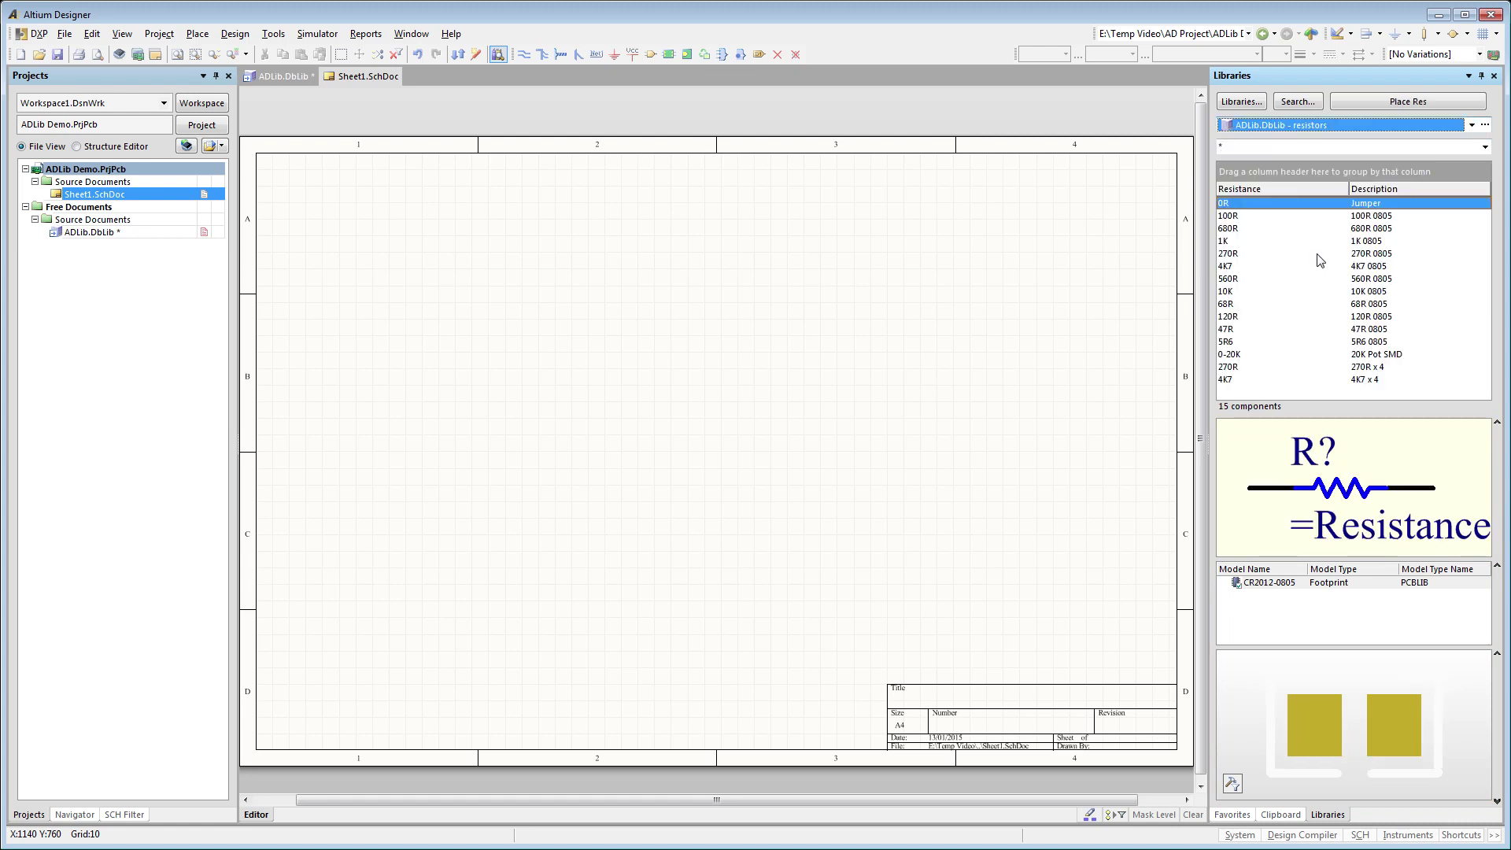
- Place the 100R 0805 resistor on the sheet and review its properties without changes
{"action": "left_click", "coordinate": [1226, 216]}
{"action": "left_click", "coordinate": [1408, 101]}
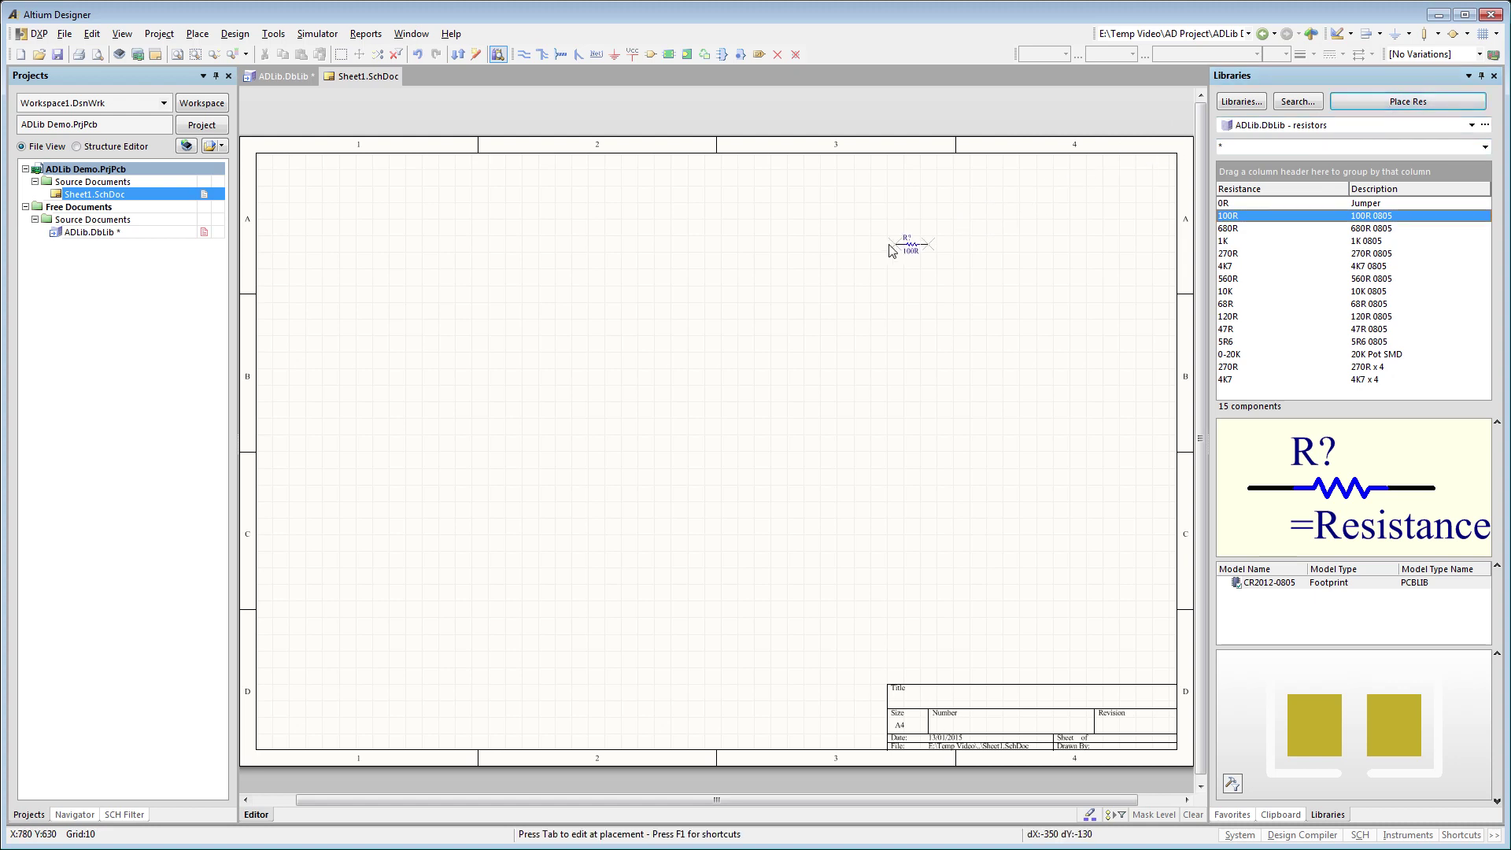
{"action": "left_click", "coordinate": [697, 311]}
{"action": "key", "text": "Escape"}
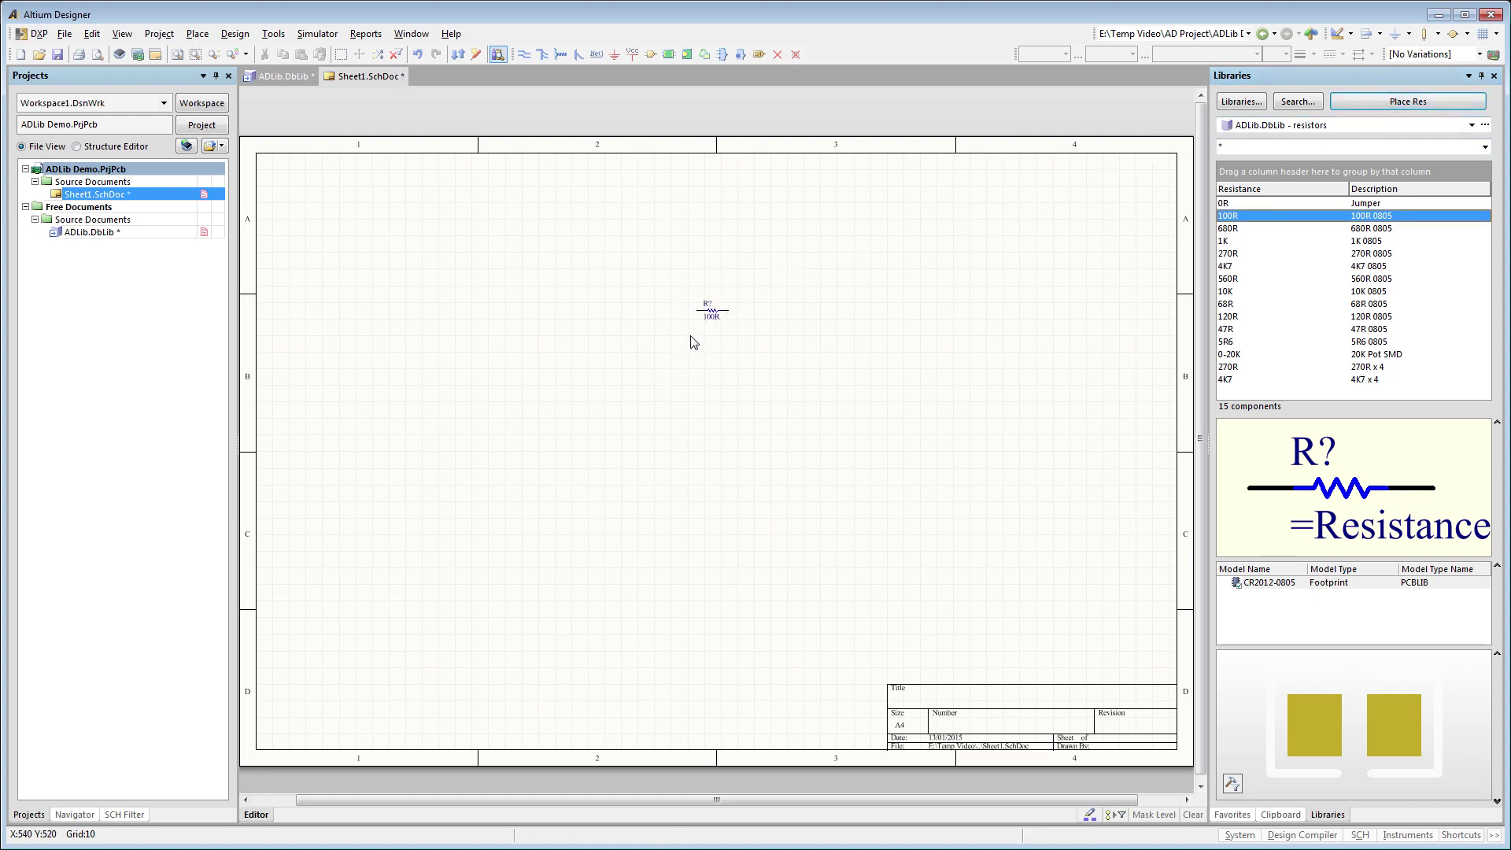
{"action": "double_click", "coordinate": [712, 315]}
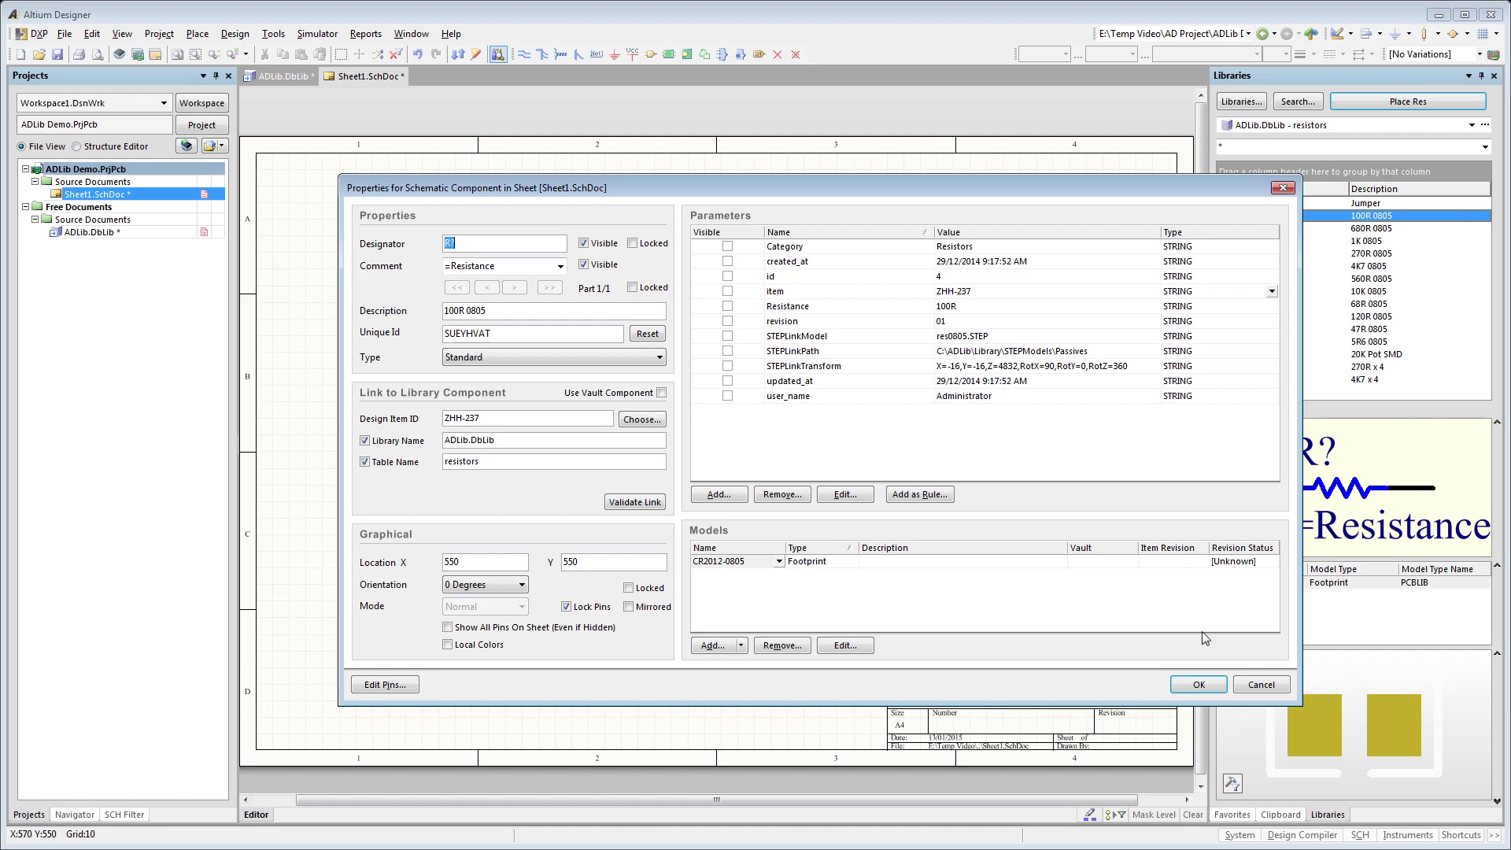
{"action": "left_click", "coordinate": [1263, 686]}
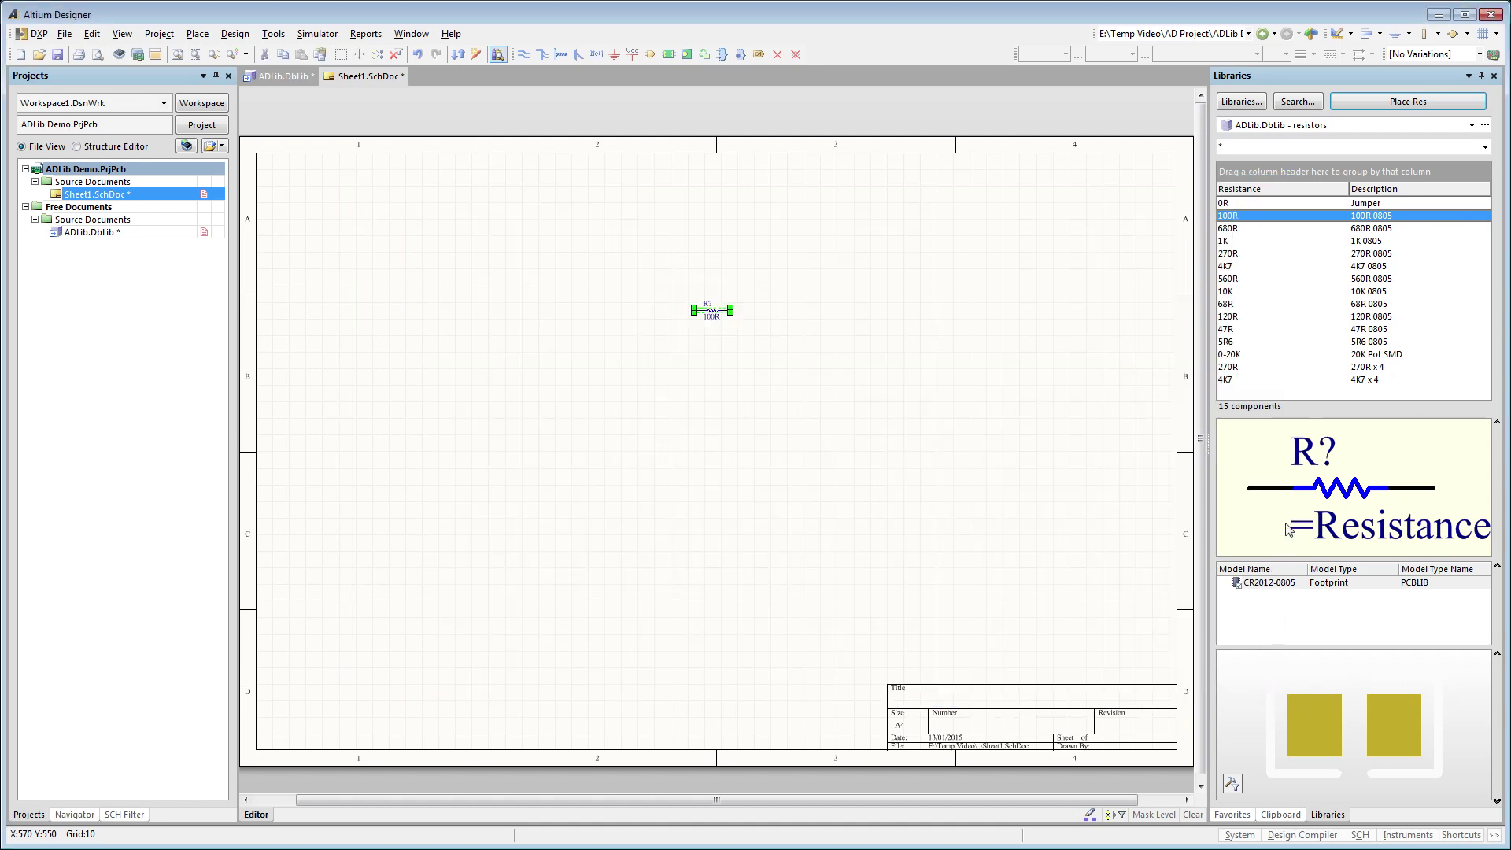
- Add Footprint Ref from Known Parameters as a column in the resistors list
{"action": "right_click", "coordinate": [1275, 196]}
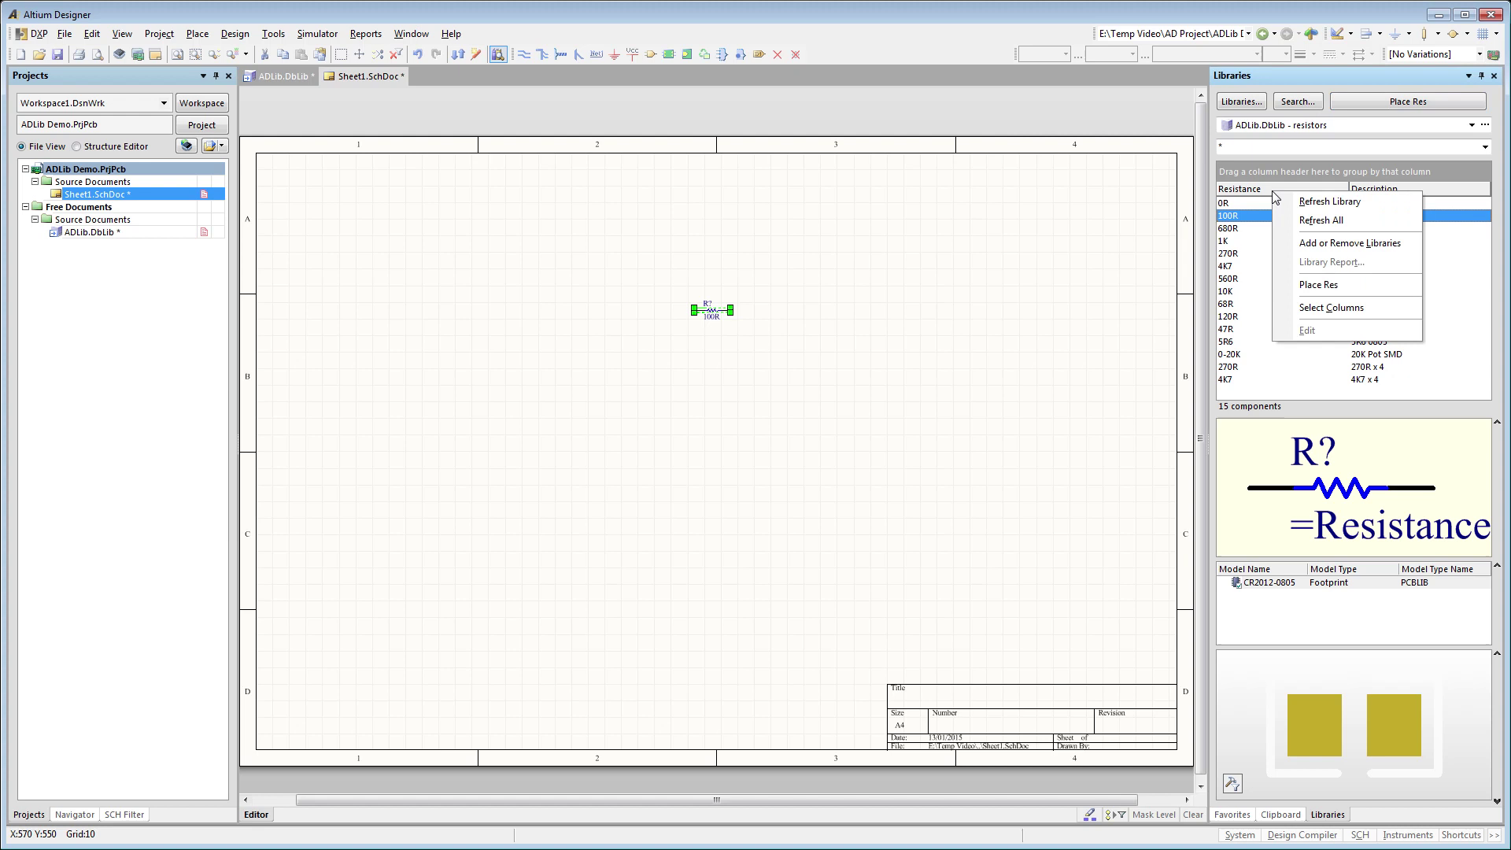
{"action": "left_click", "coordinate": [1299, 309]}
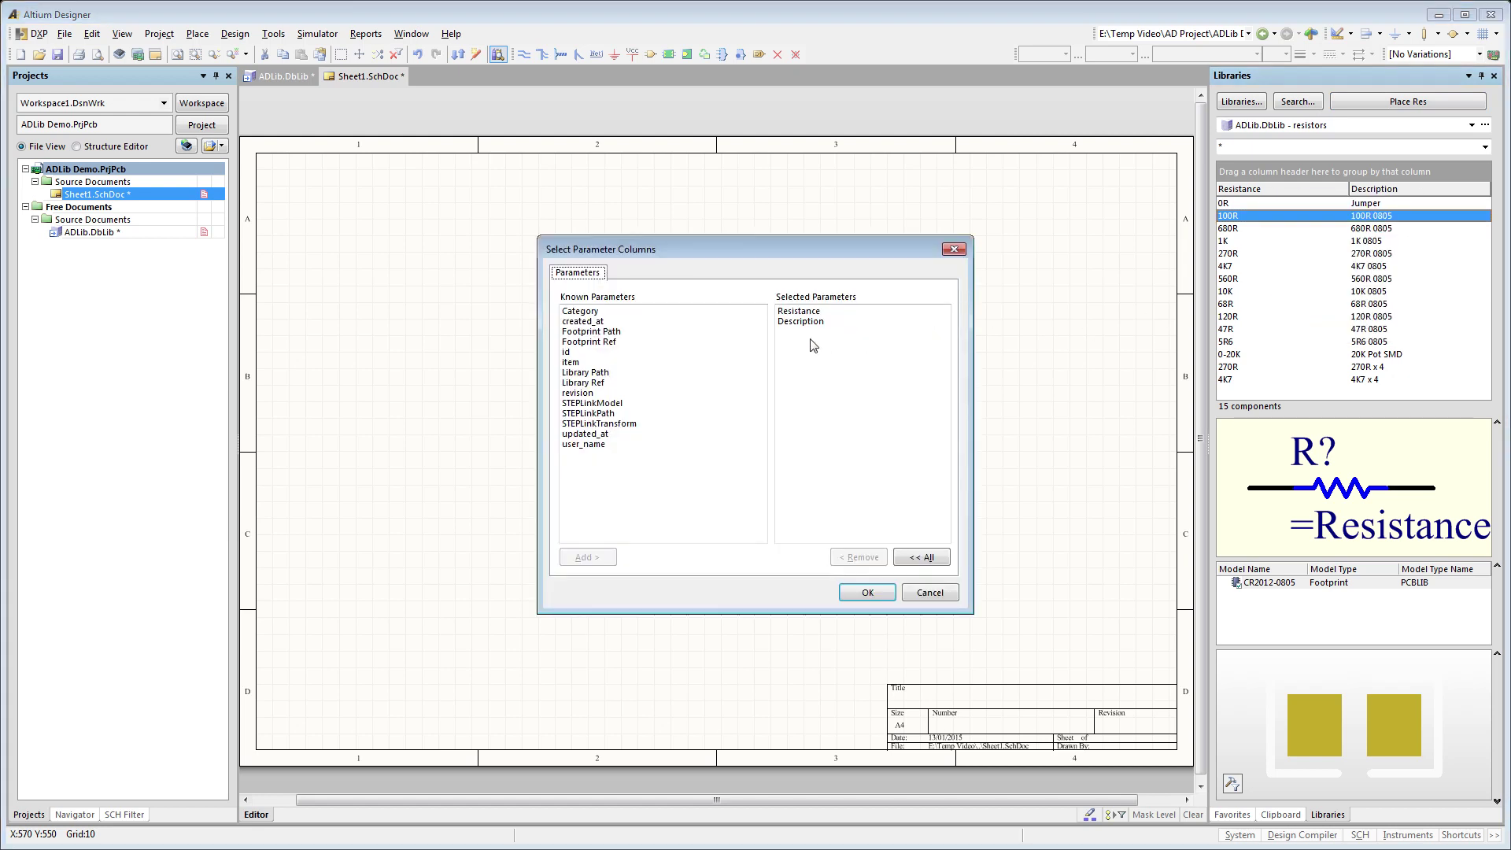
{"action": "left_click", "coordinate": [620, 342]}
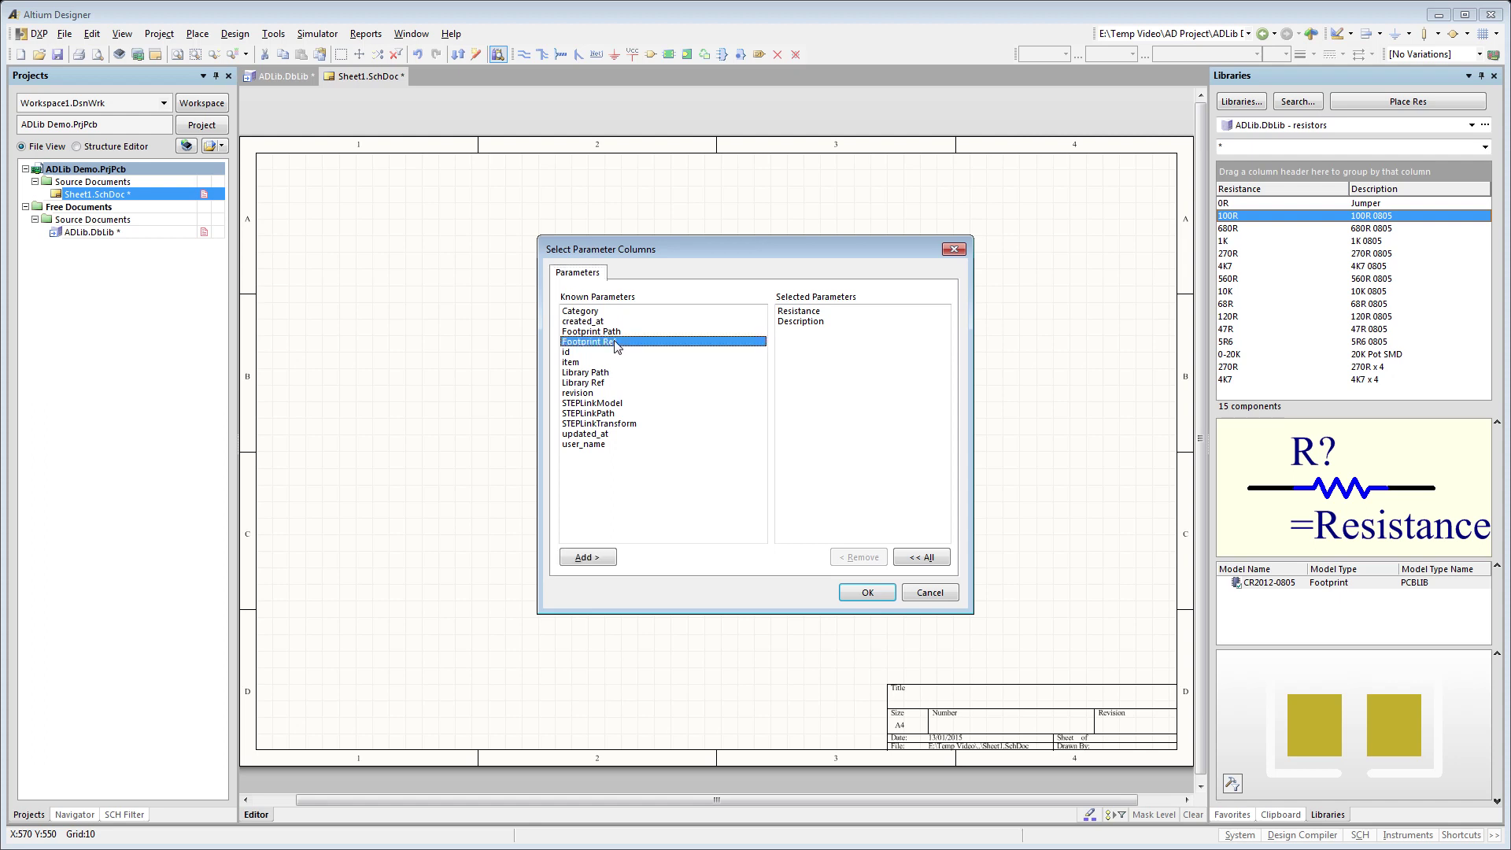
{"action": "left_click", "coordinate": [596, 557]}
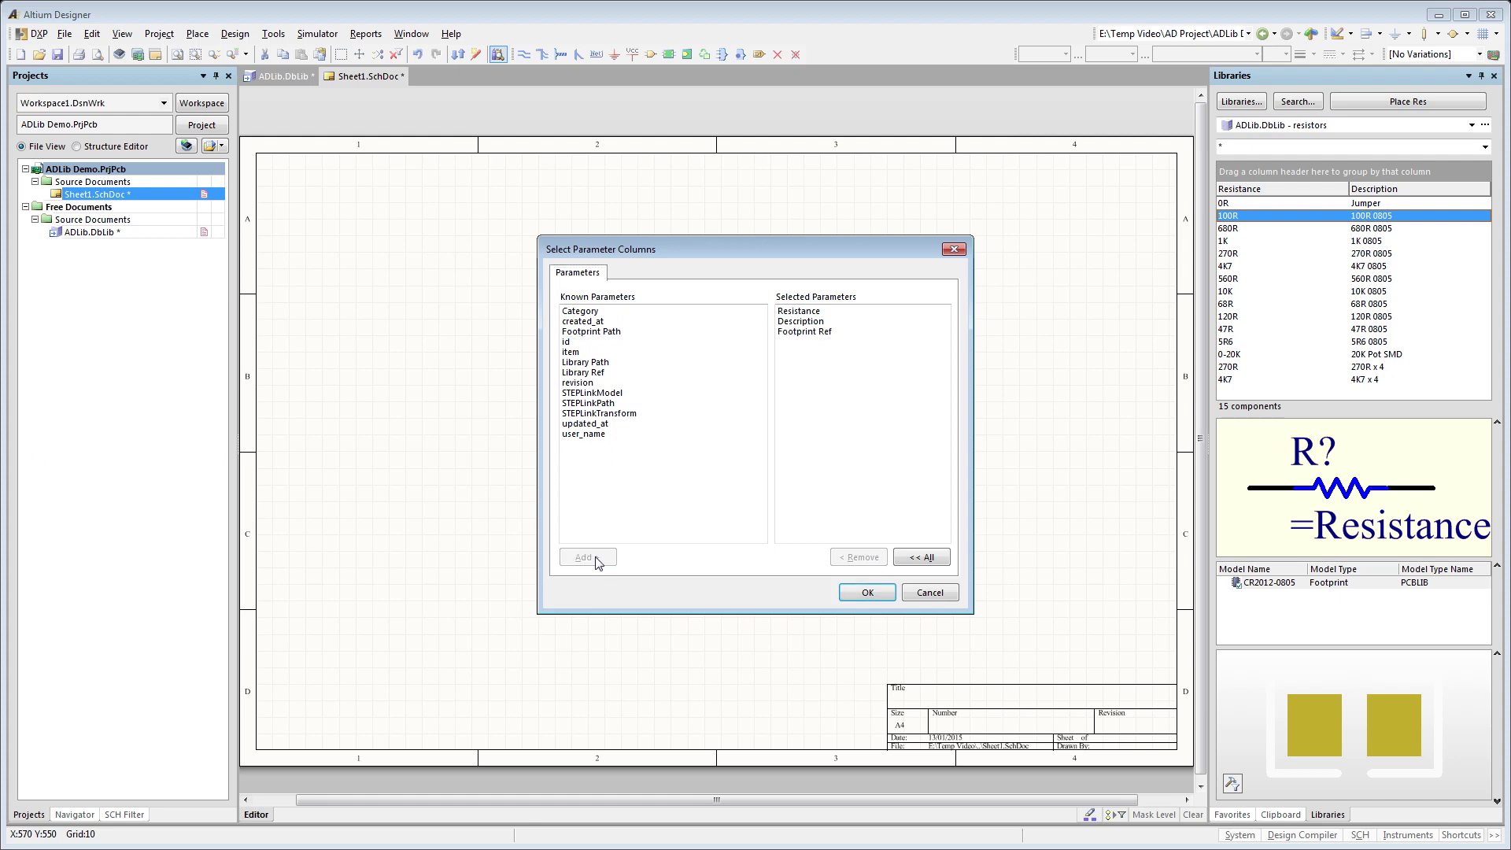
{"action": "left_click", "coordinate": [869, 594]}
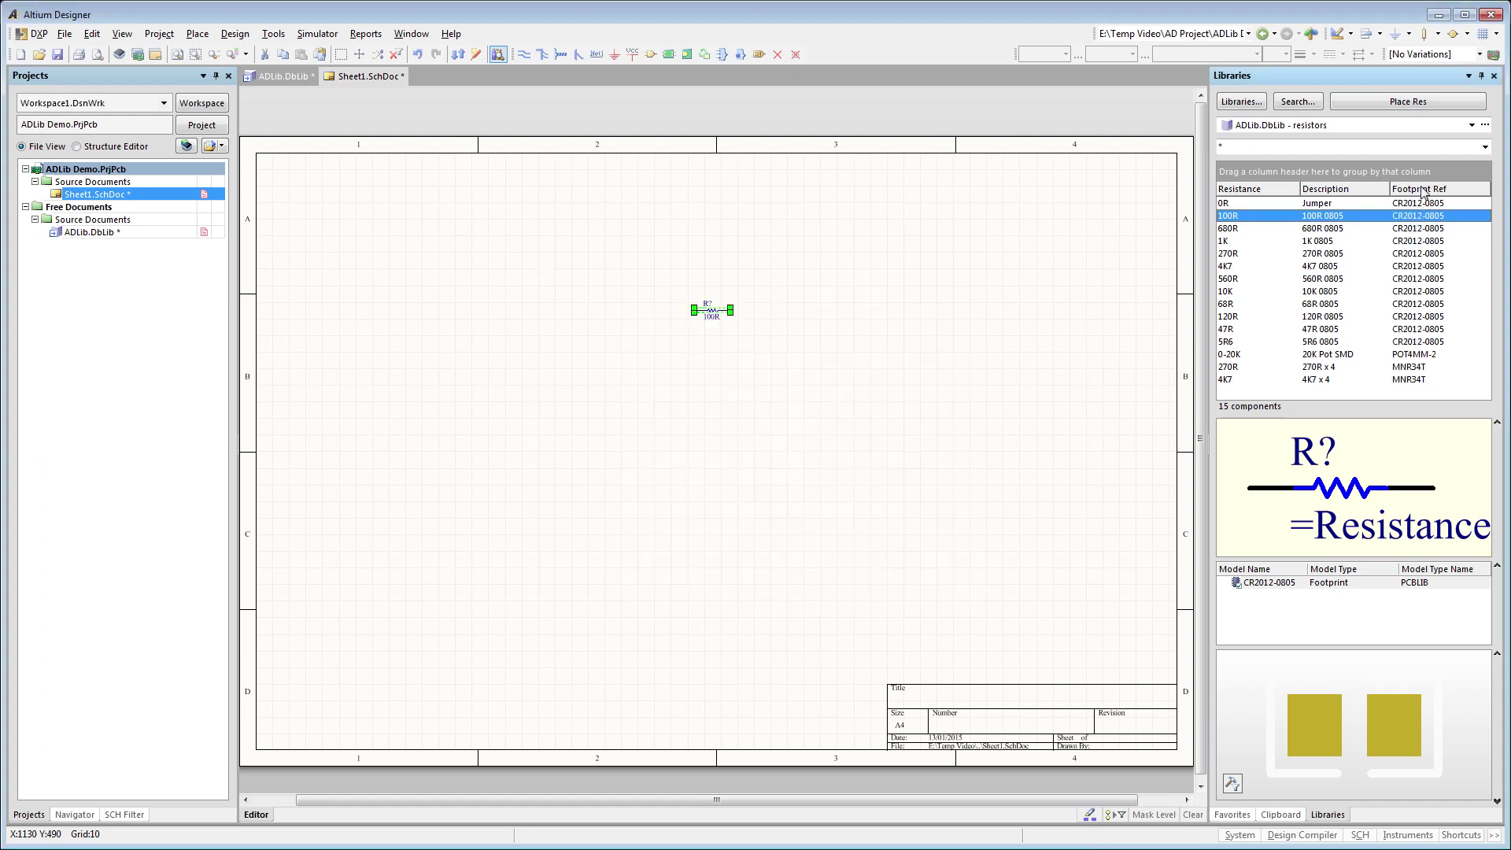
- Group resistors by Footprint Ref, collapse CR2012-0805, and preview the Advanced search without searching
{"action": "left_click_drag", "start_coordinate": [1419, 189], "coordinate": [1303, 175]}
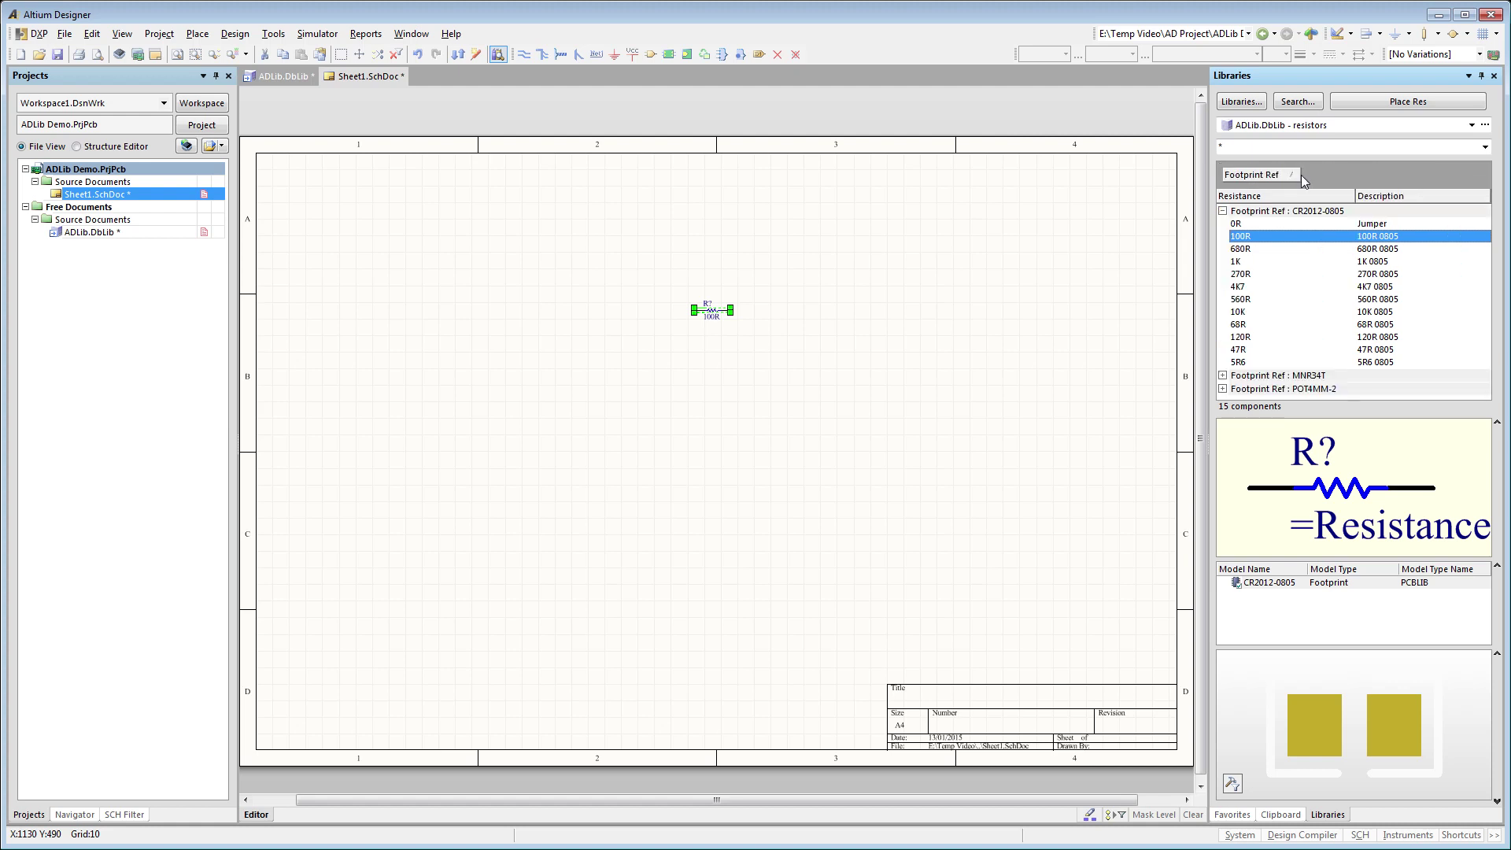
{"action": "left_click", "coordinate": [1223, 213]}
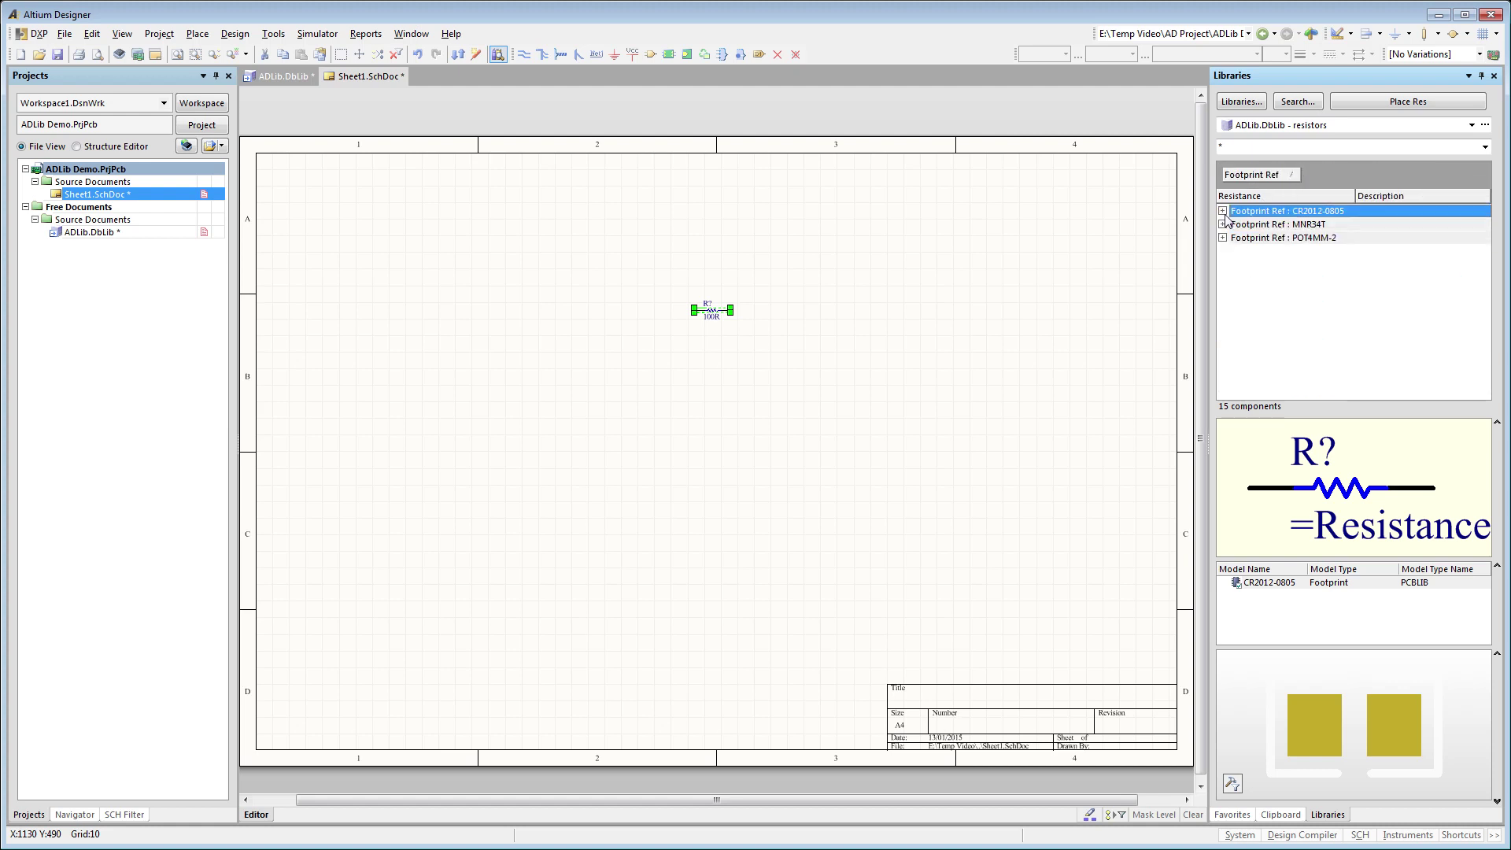
{"action": "left_click", "coordinate": [1298, 102]}
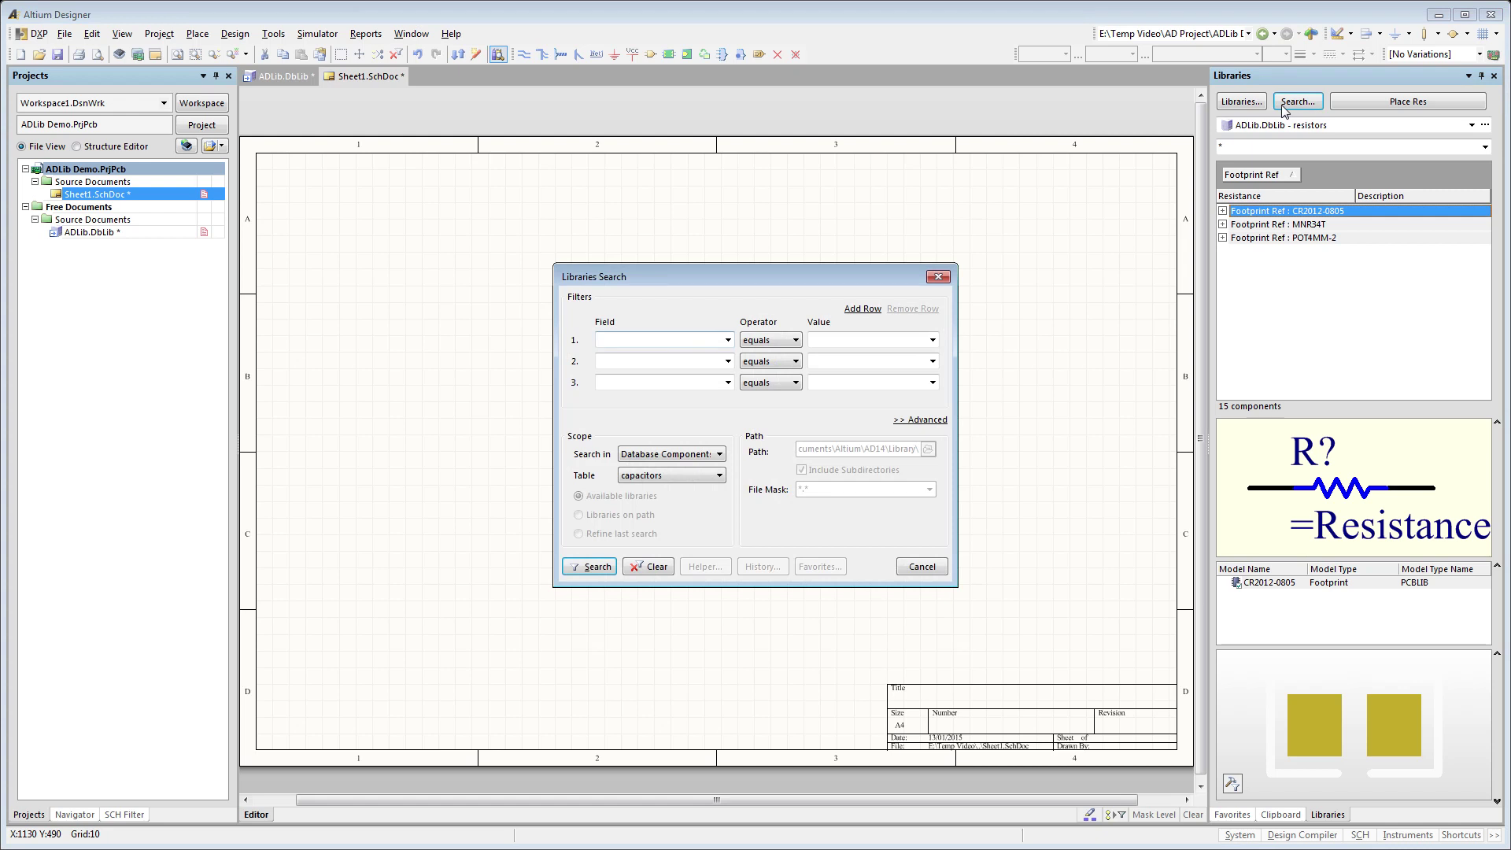
{"action": "left_click", "coordinate": [930, 421]}
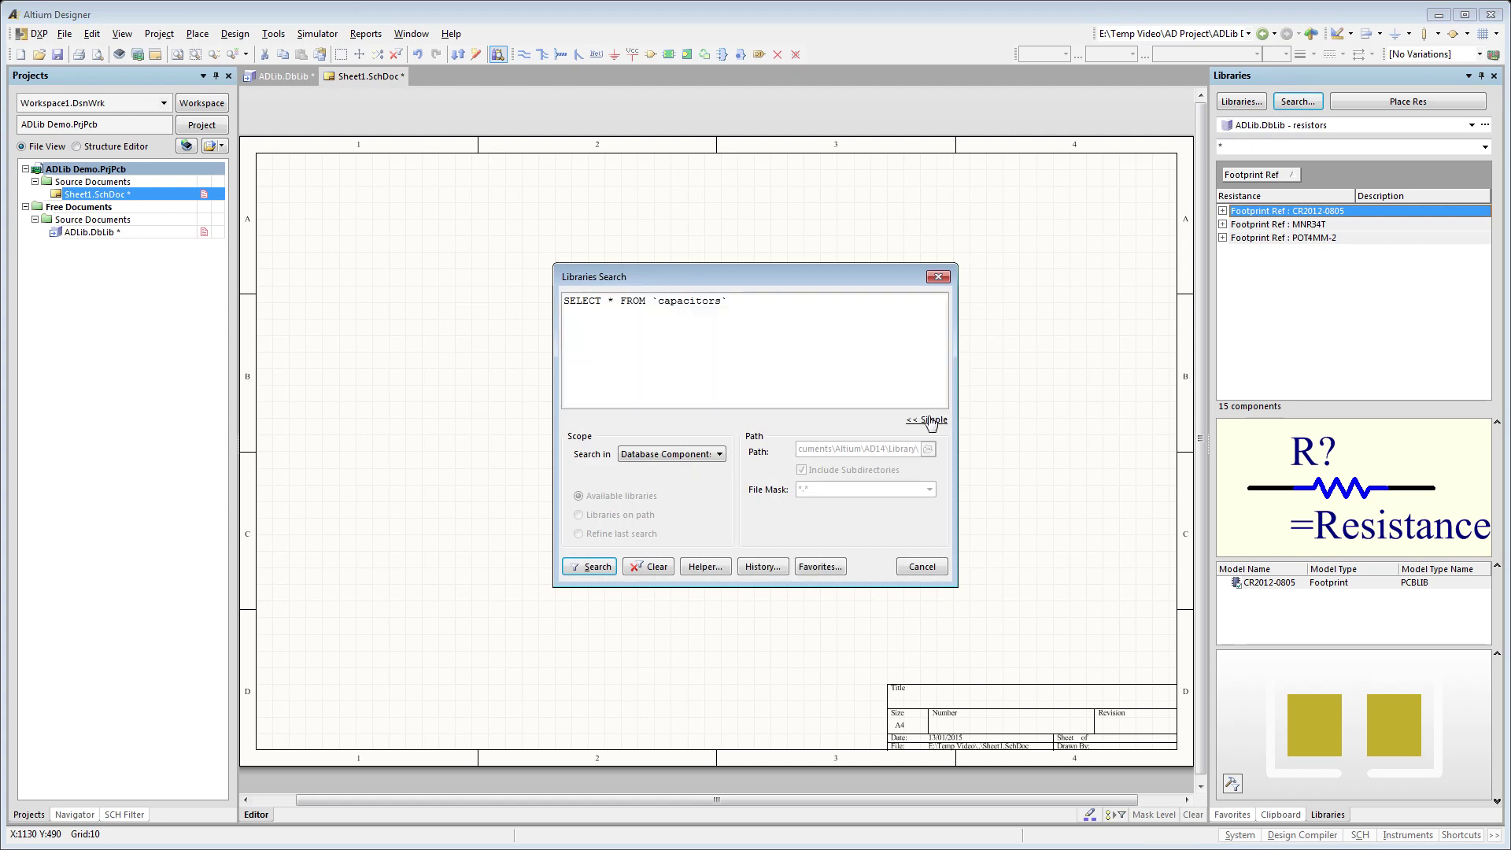
{"action": "left_click", "coordinate": [923, 567]}
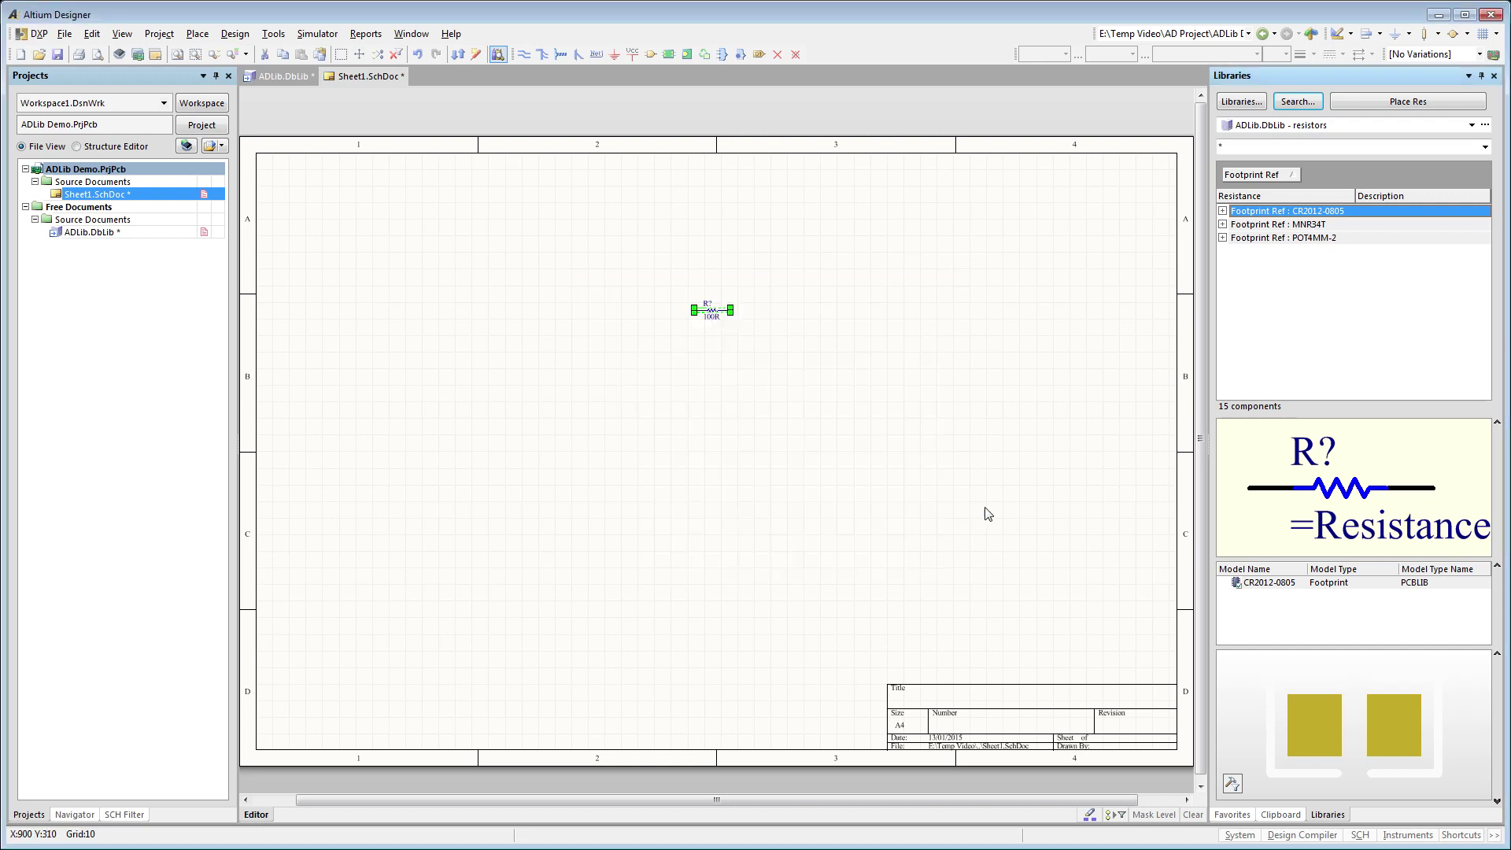
- Remove the Footprint Ref grouping in Altium and clone resistor ZHH-237 as item ABC-999
{"action": "left_click_drag", "start_coordinate": [1260, 175], "coordinate": [1454, 206]}
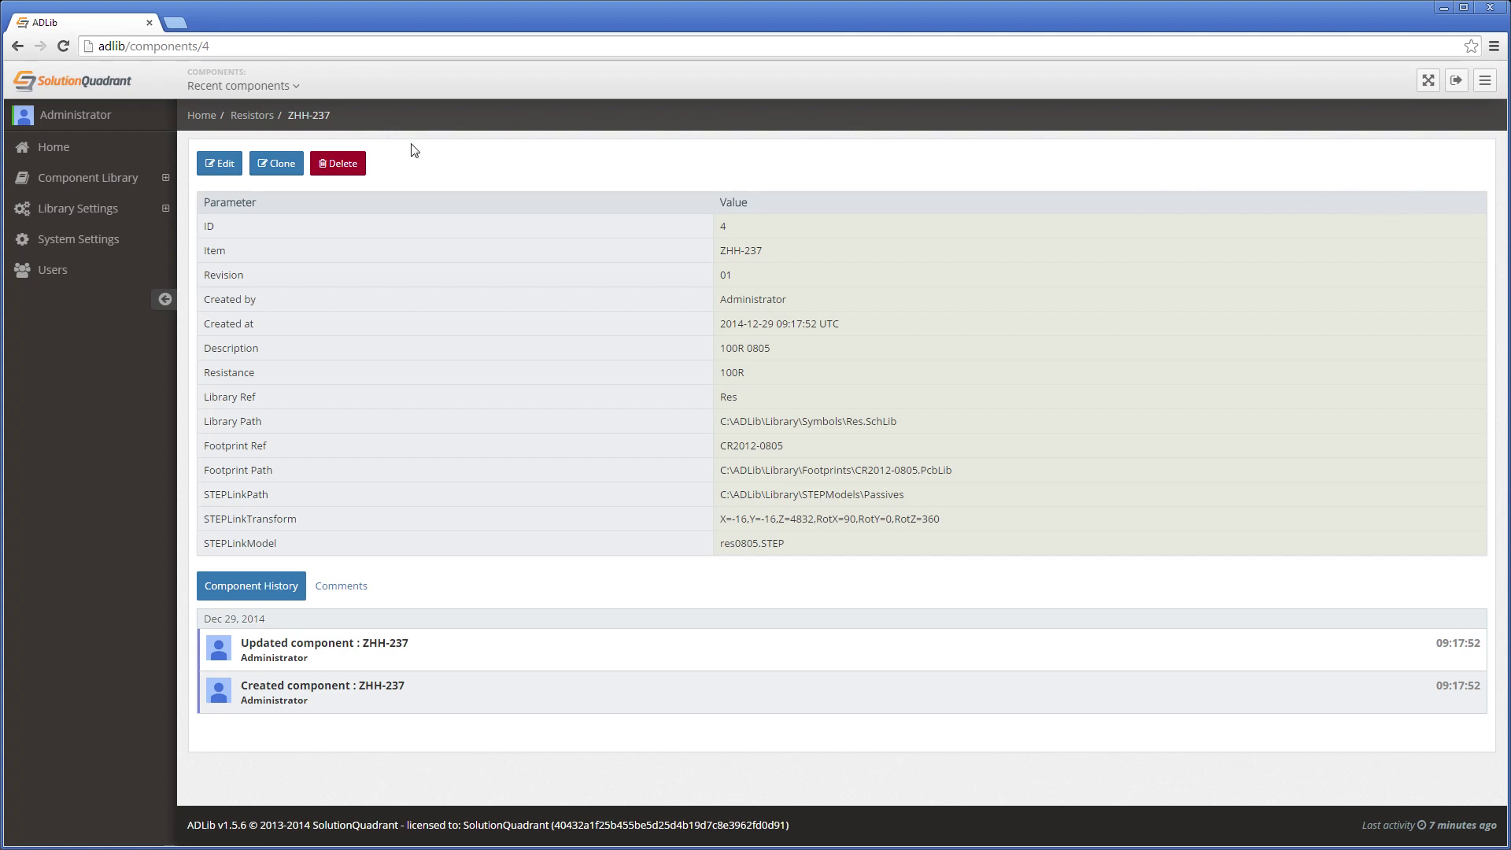
{"action": "left_click", "coordinate": [277, 174]}
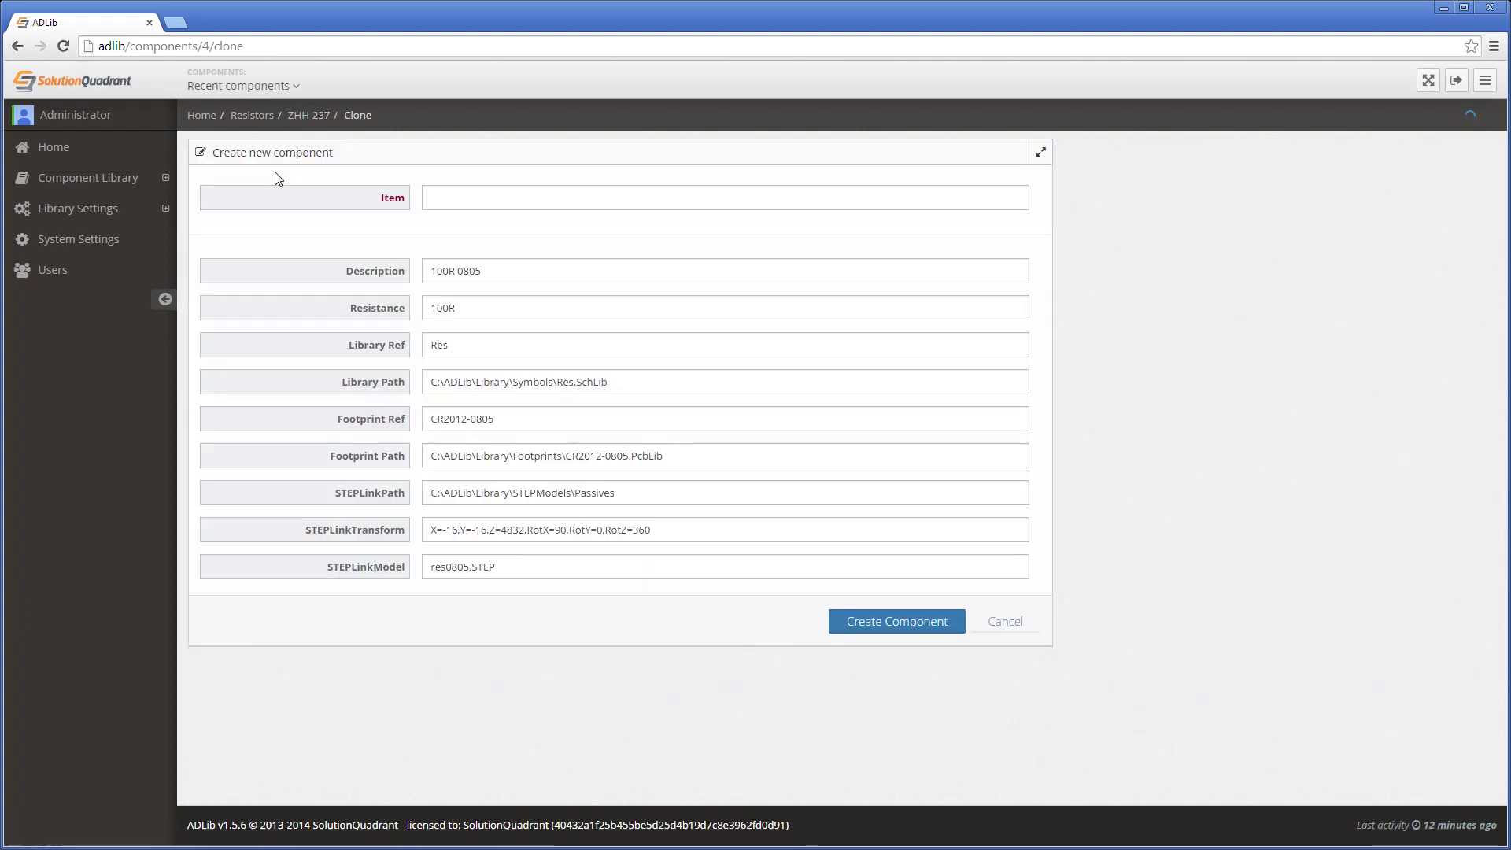
{"action": "left_click", "coordinate": [431, 199]}
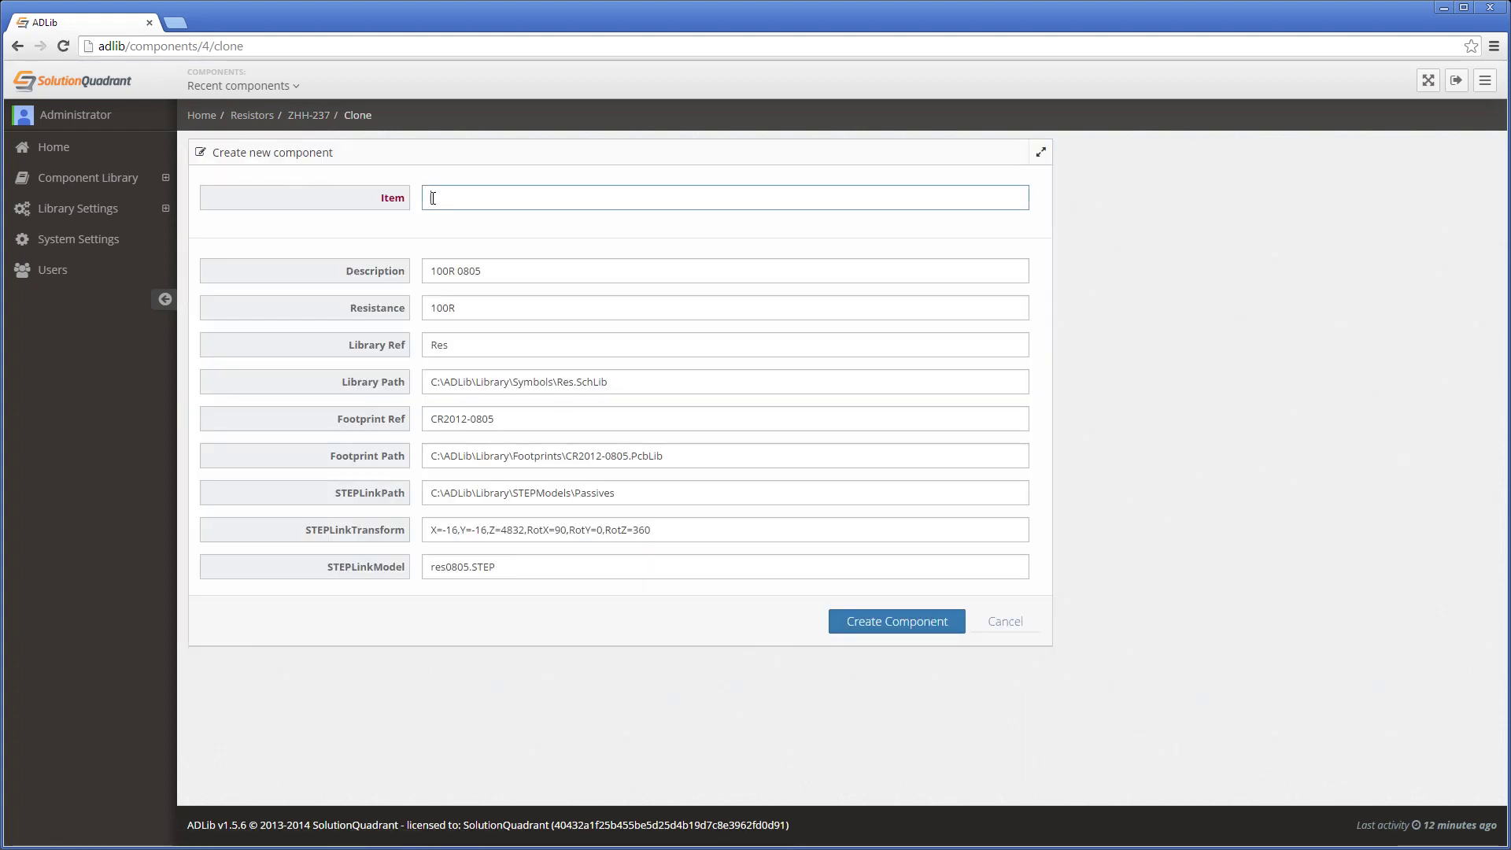
{"action": "type", "text": "ABC-999"}
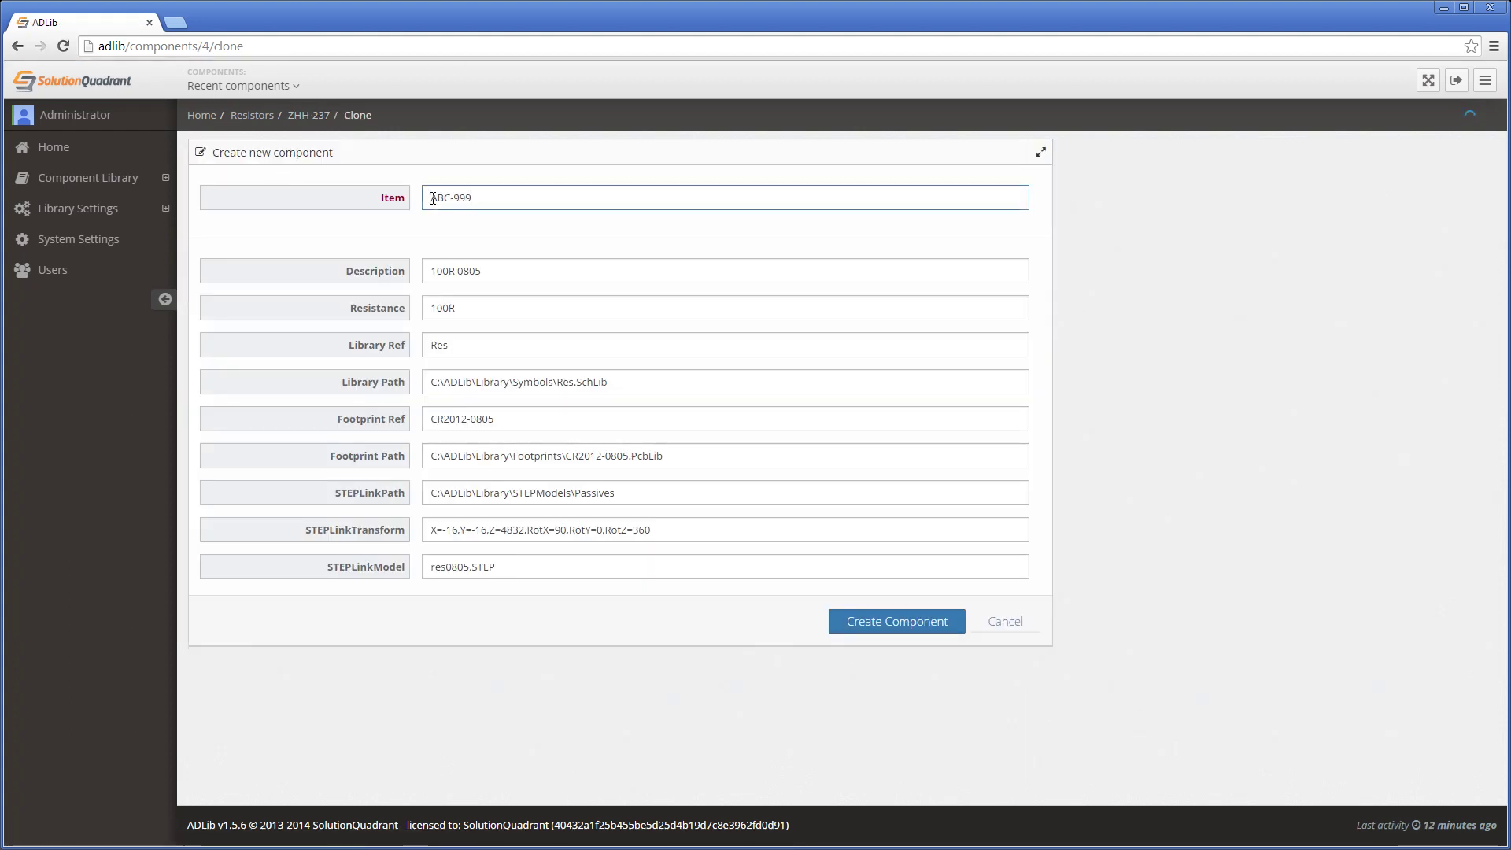
- Change the clone's description to 150R 0805 and its resistance to 150R
{"action": "key", "text": "Tab"}
{"action": "left_click", "coordinate": [441, 274]}
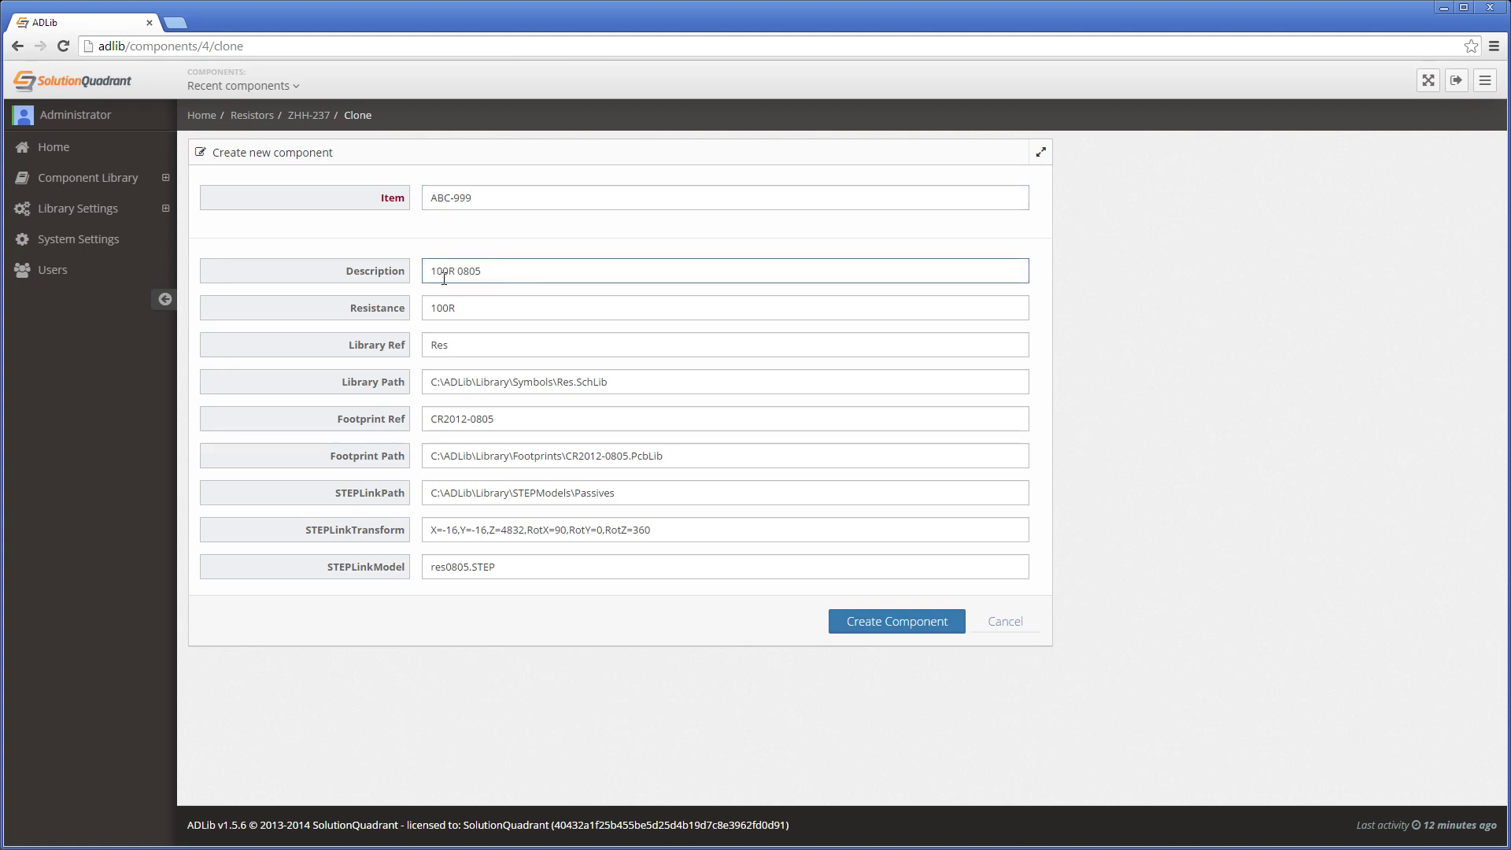
{"action": "key", "text": "BackSpace"}
{"action": "type", "text": "5"}
{"action": "key", "text": "Tab"}
{"action": "key", "text": "Home"}
{"action": "key", "text": "Right"}
{"action": "key", "text": "Delete"}
{"action": "type", "text": "5"}
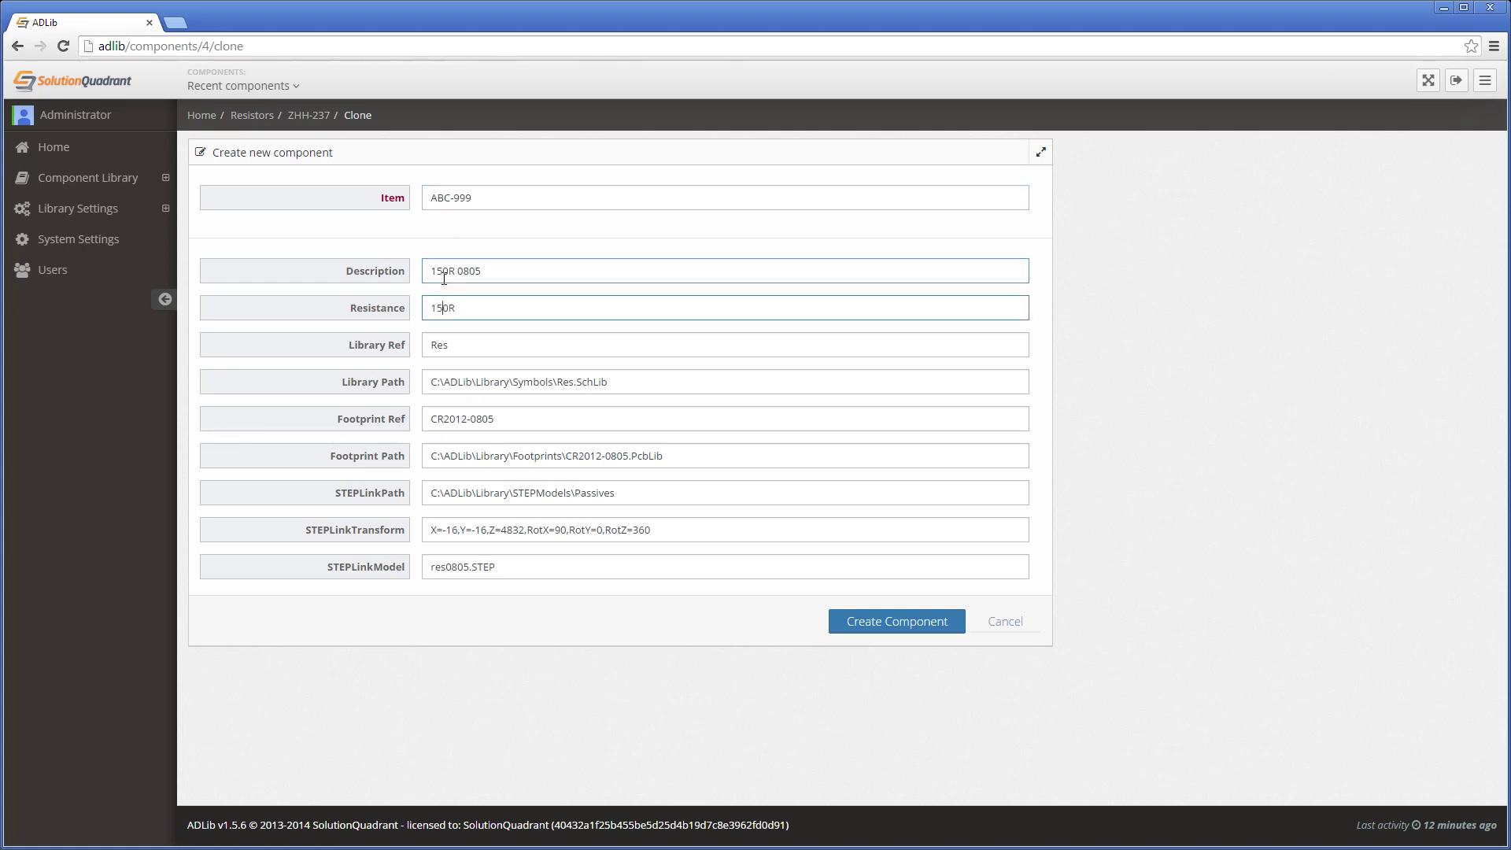
- Create the 150R component and sort Altium's resistors table by resistance
{"action": "left_click", "coordinate": [863, 622]}
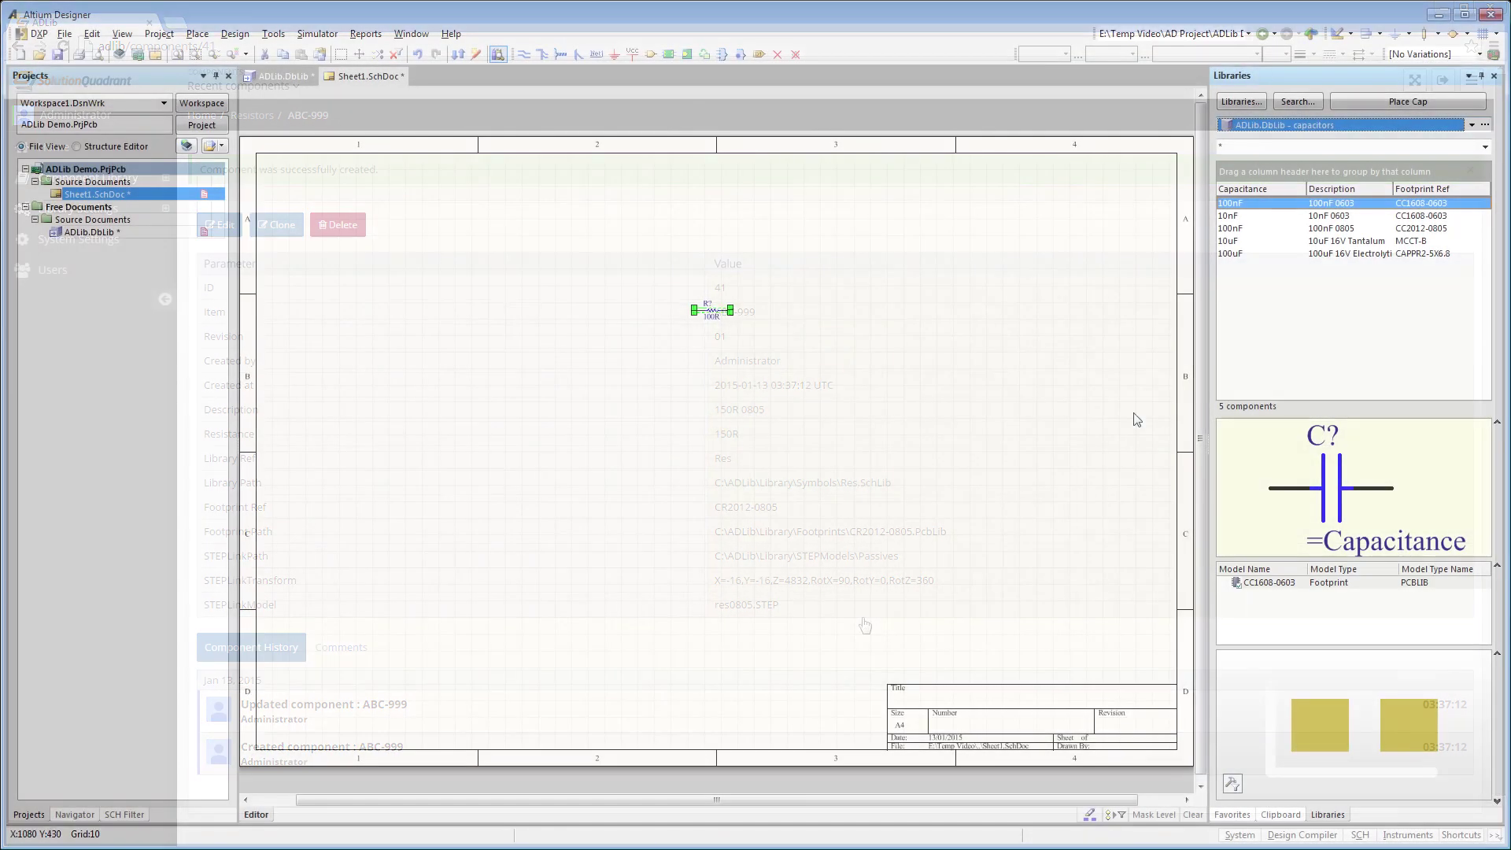
{"action": "left_click", "coordinate": [1269, 127]}
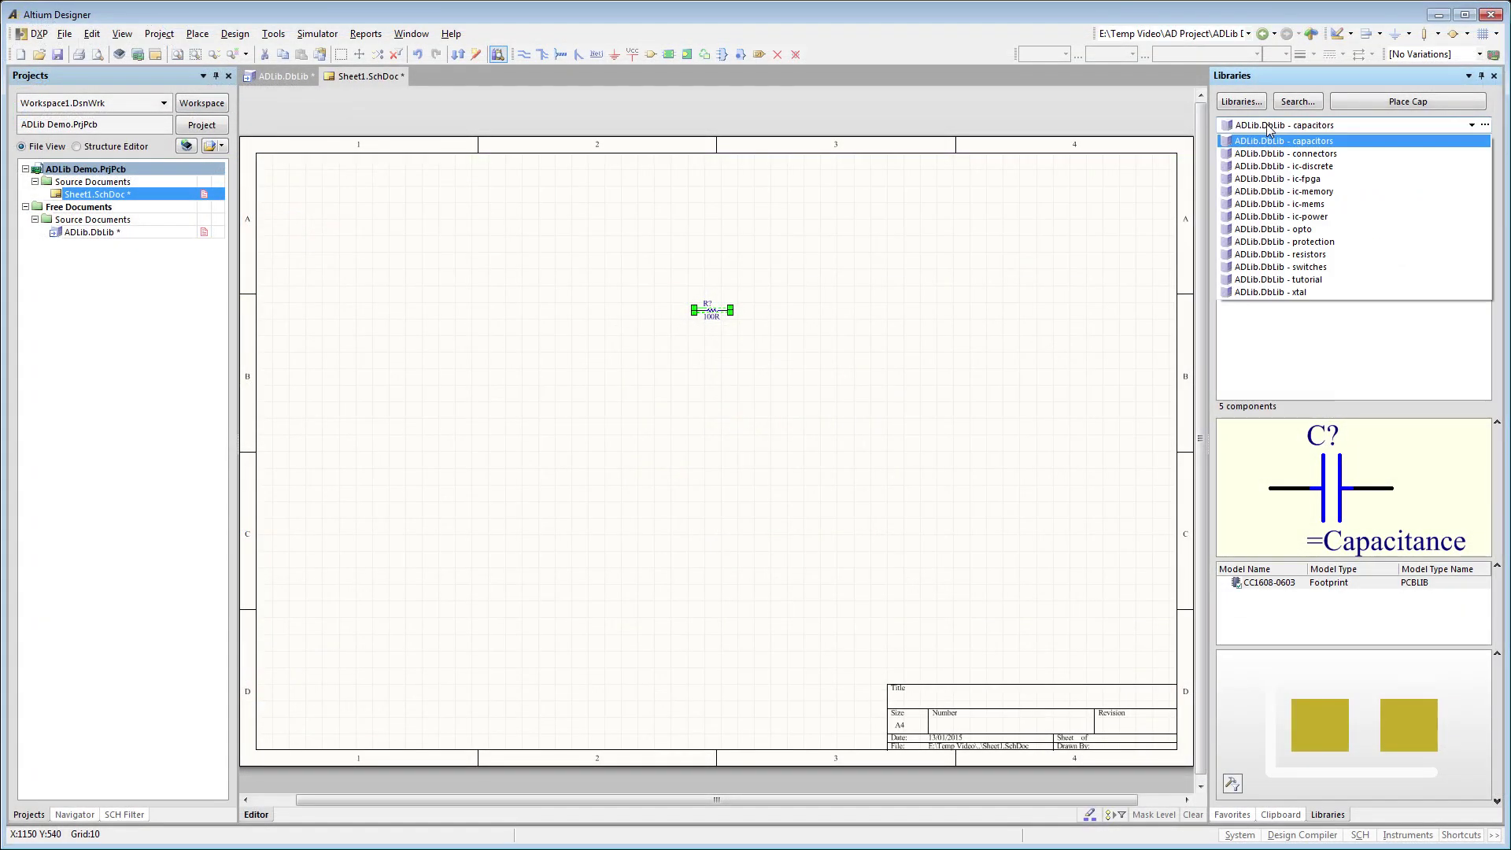
{"action": "left_click", "coordinate": [1275, 251]}
{"action": "left_click", "coordinate": [1250, 190]}
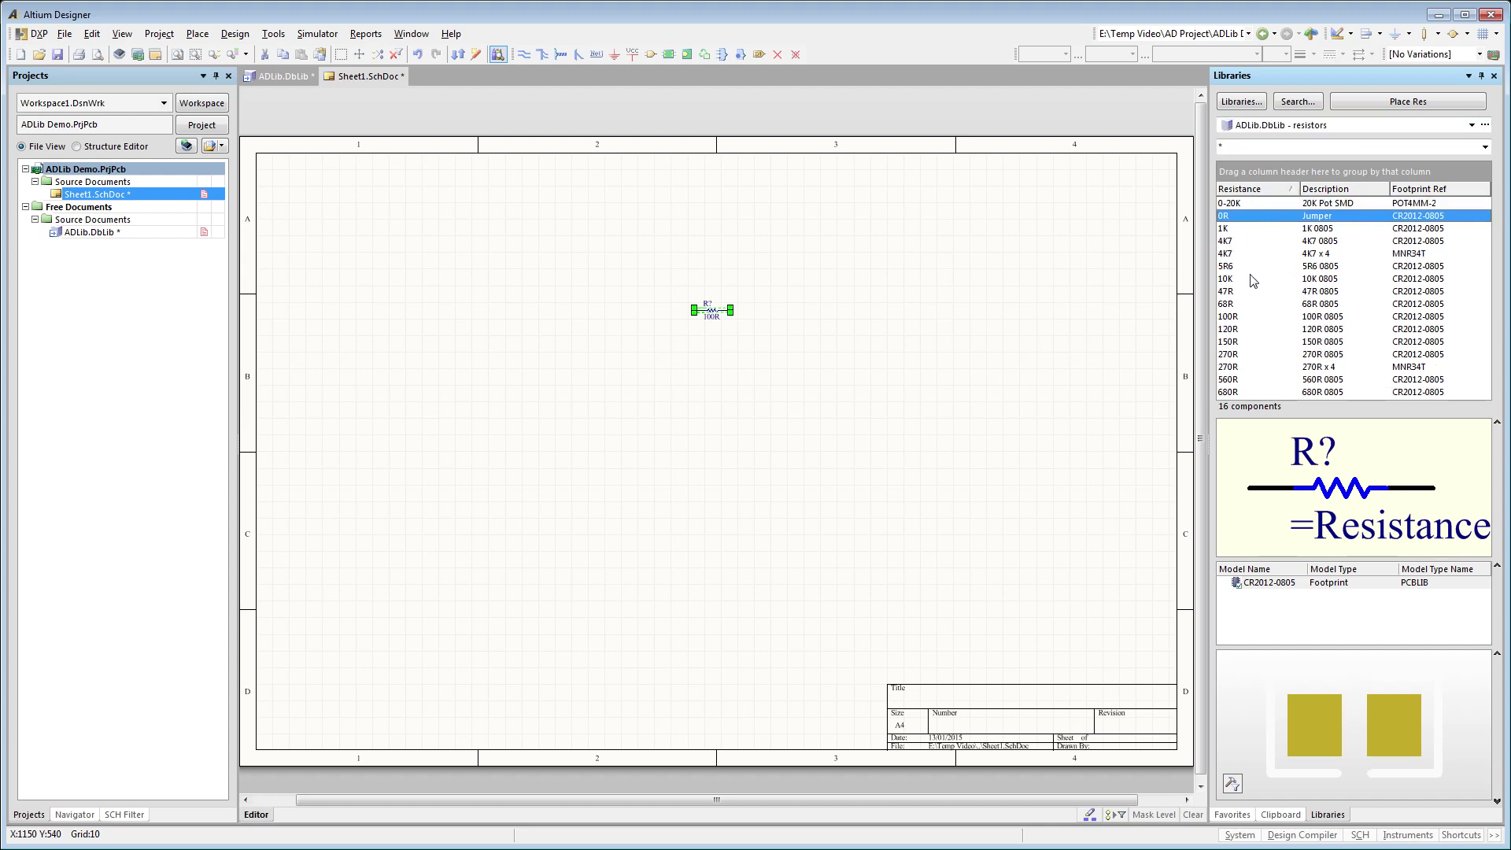
- Place the 150R resistor below the 100R one and review its properties without changes
{"action": "left_click_drag", "start_coordinate": [1240, 346], "coordinate": [694, 399]}
{"action": "left_click", "coordinate": [683, 471]}
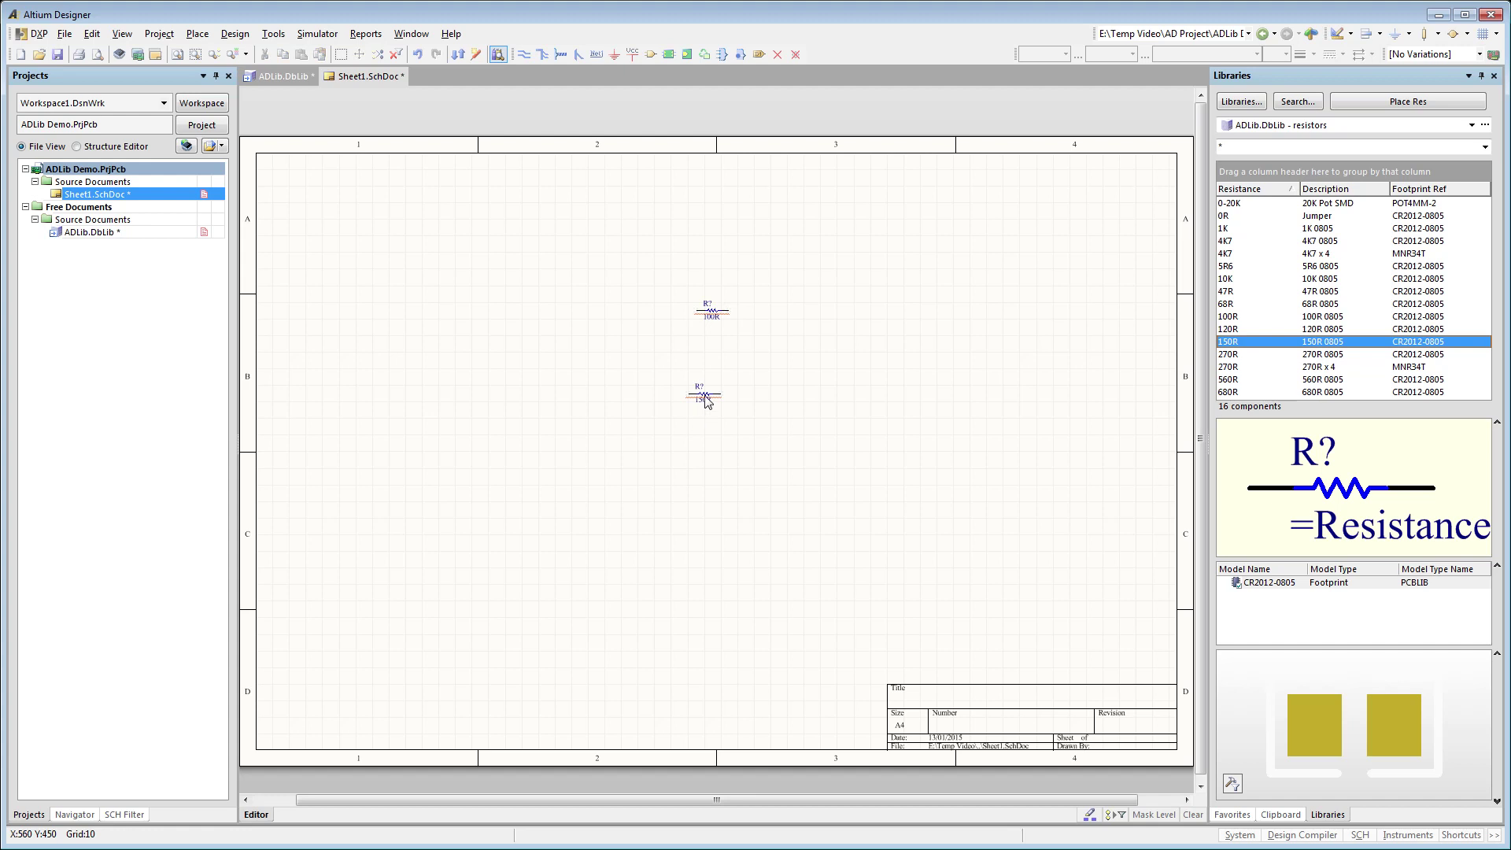
{"action": "double_click", "coordinate": [706, 400]}
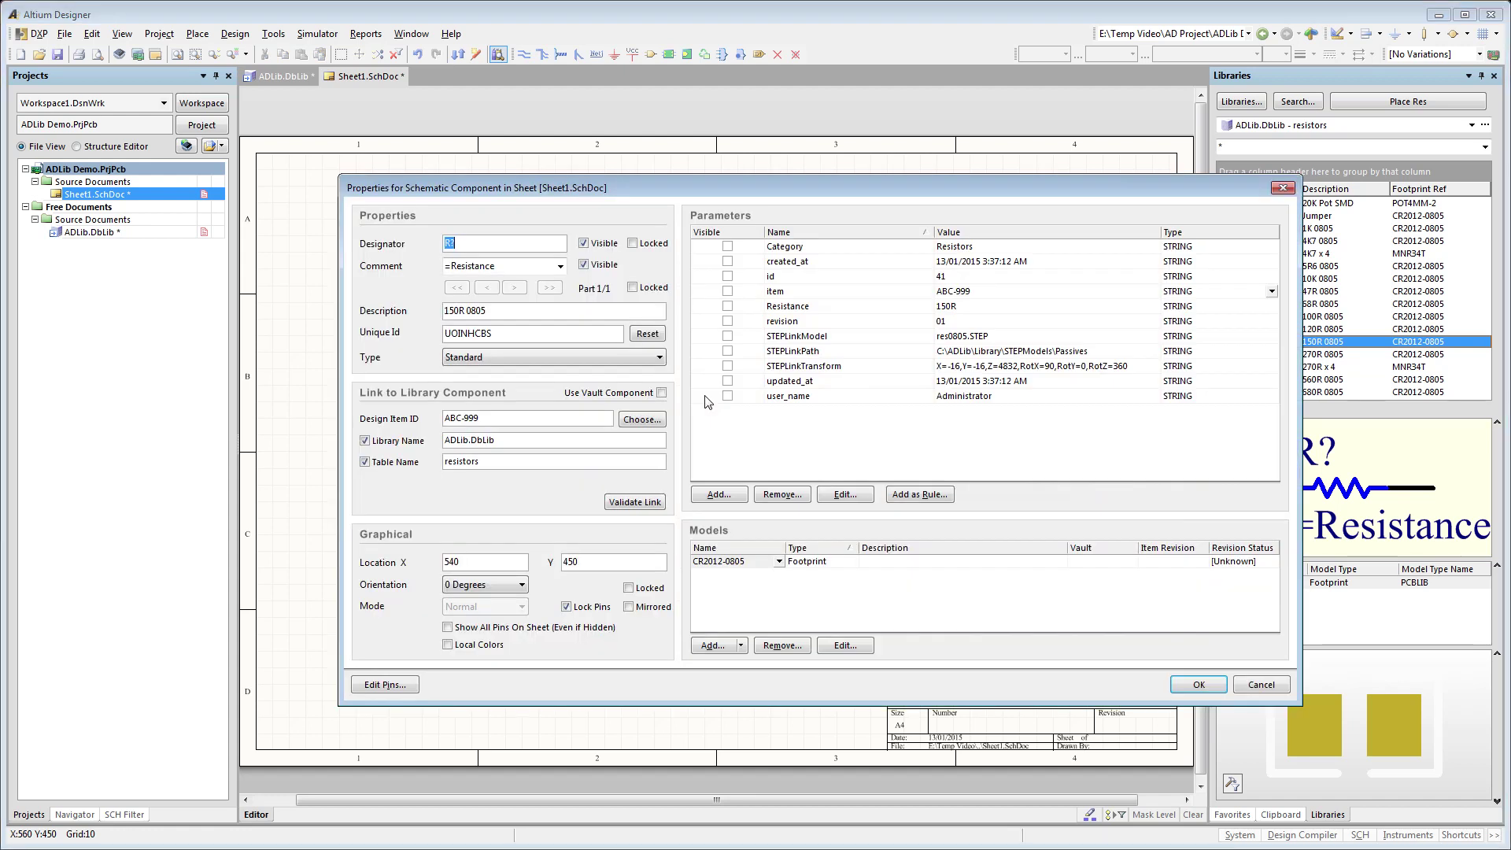
{"action": "left_click", "coordinate": [1250, 690]}
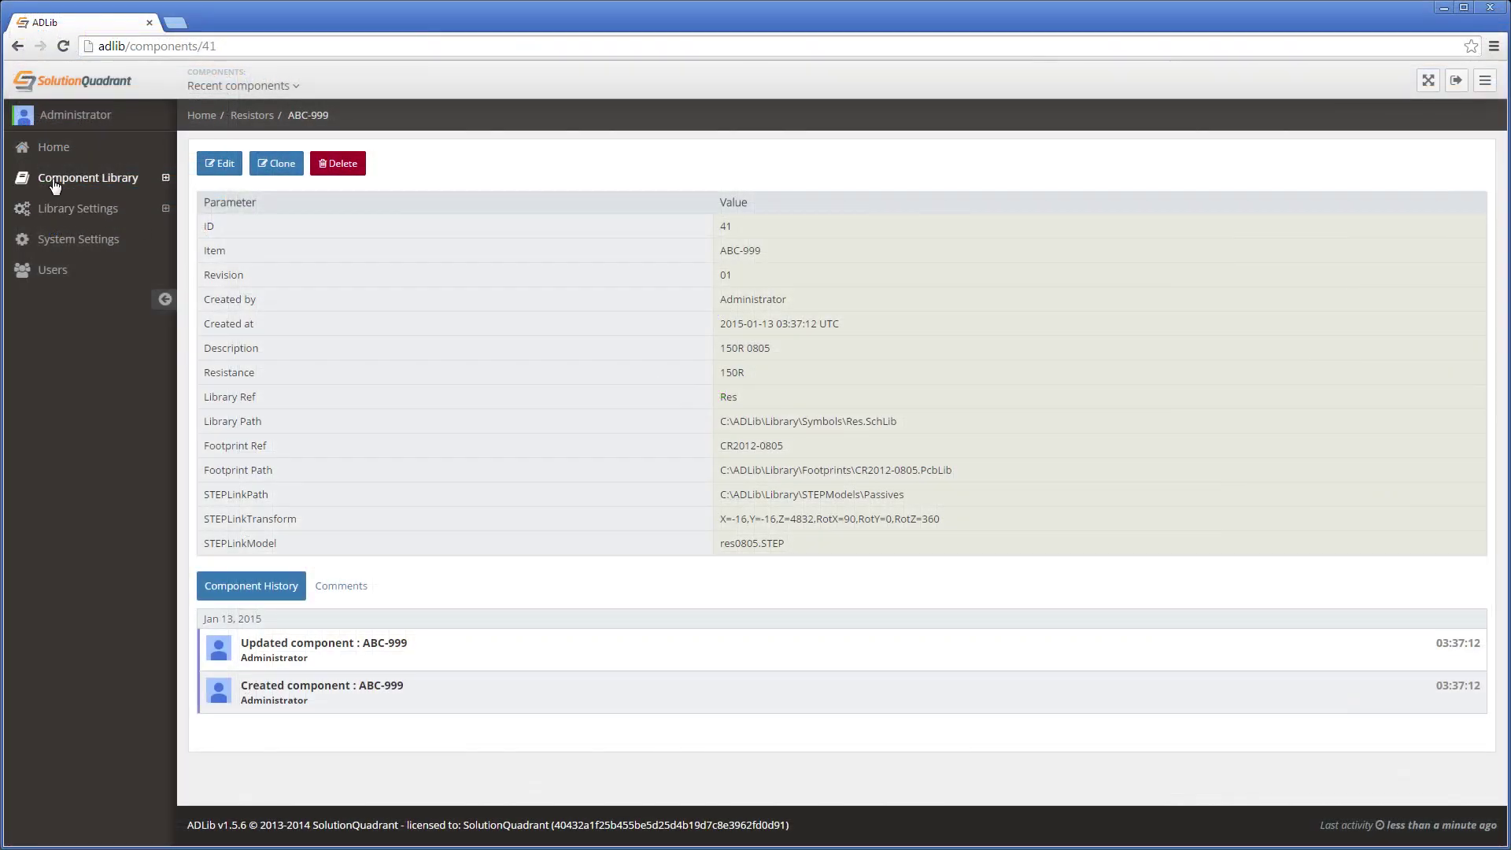
- List All components in ADLib's library categories
{"action": "left_click", "coordinate": [87, 180]}
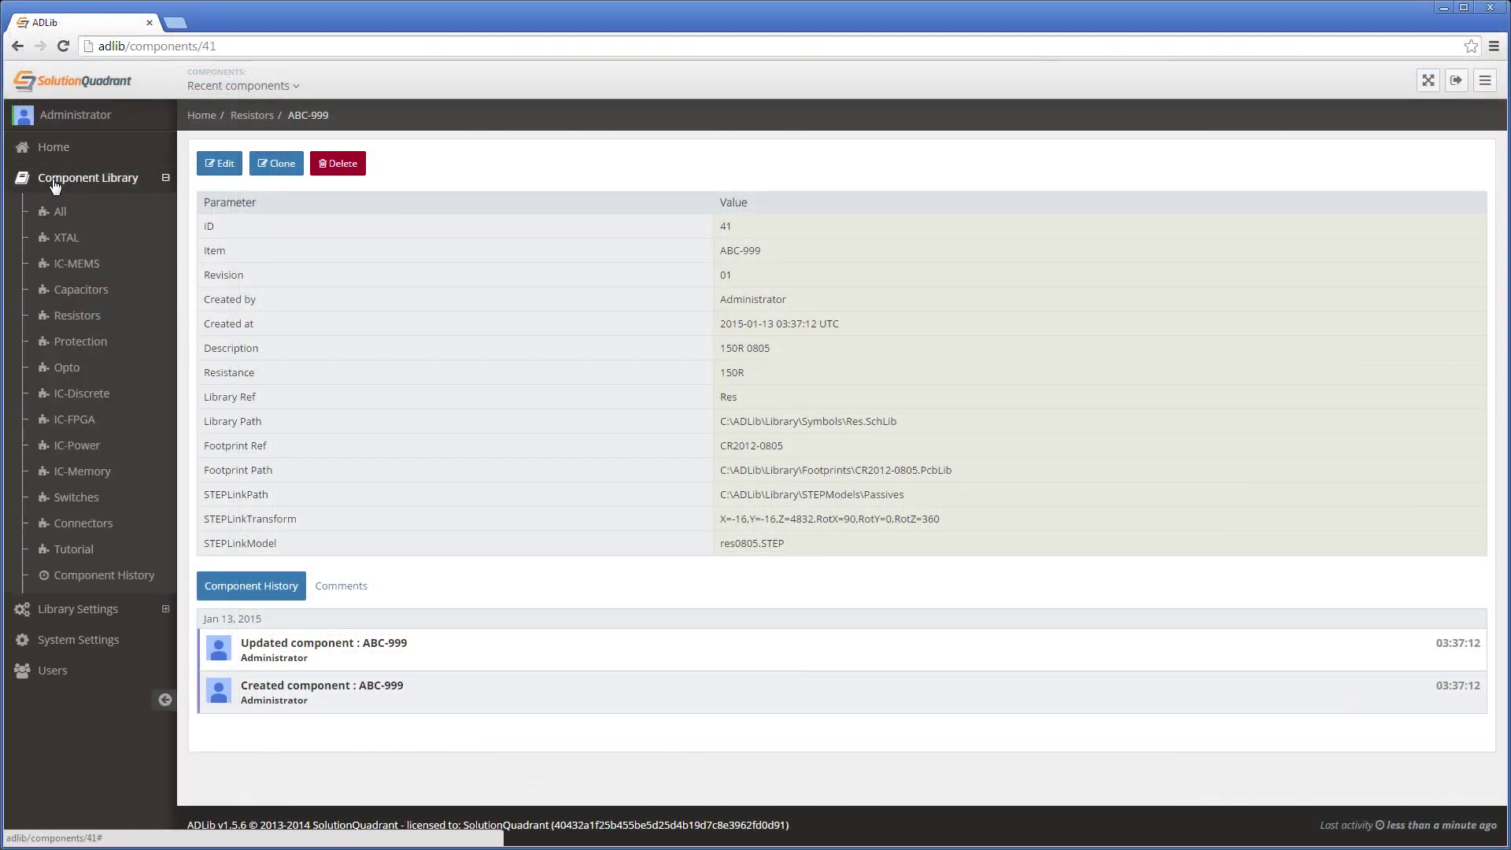
{"action": "left_click", "coordinate": [62, 213]}
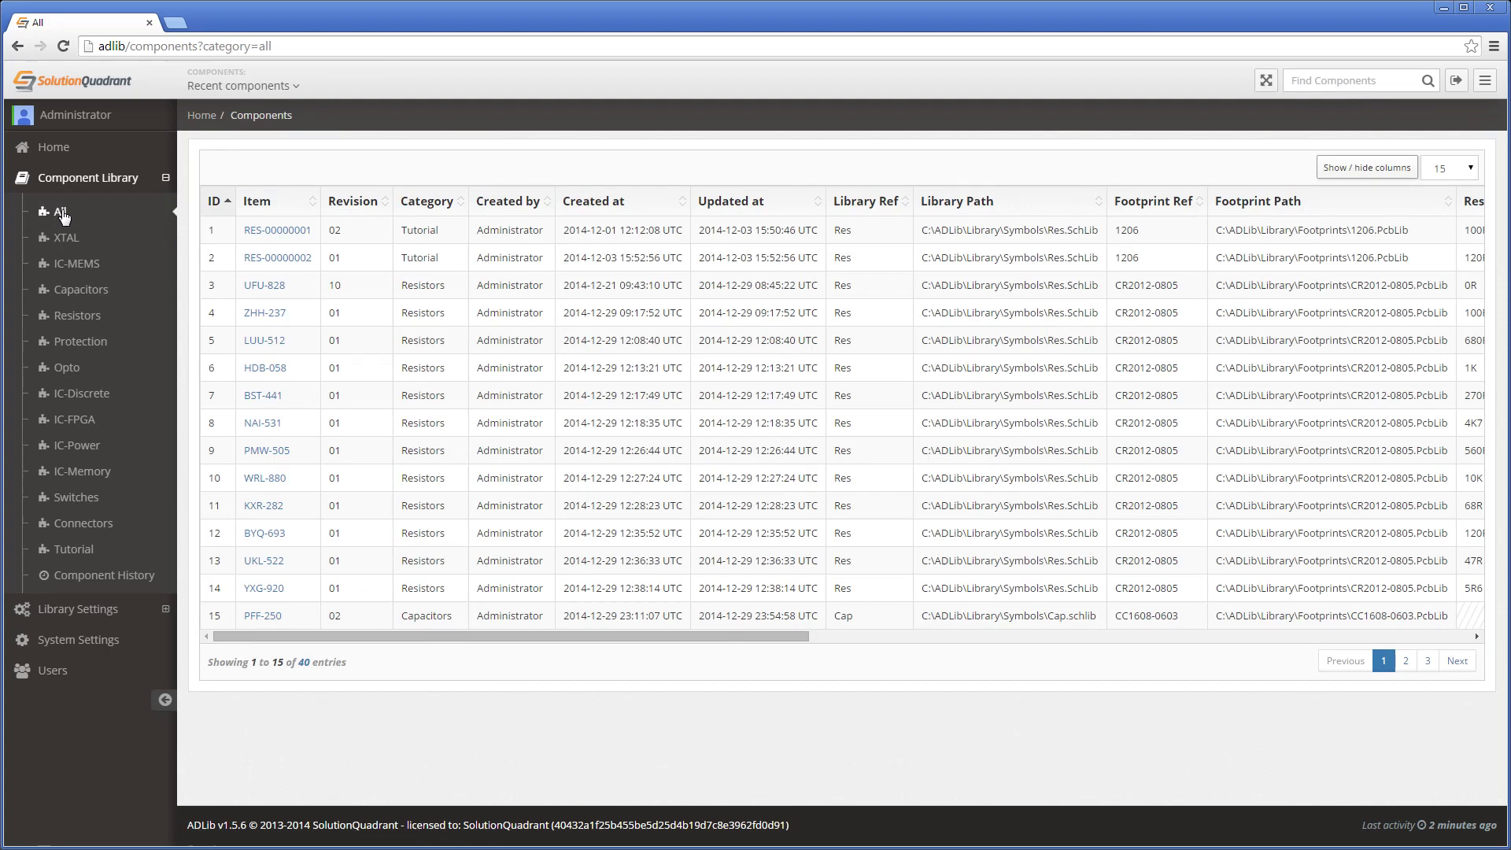
{"action": "left_click", "coordinate": [1308, 80]}
- Search ADLib's components for 150, leaving only BSX-150 and ABC-999
{"action": "type", "text": "150"}
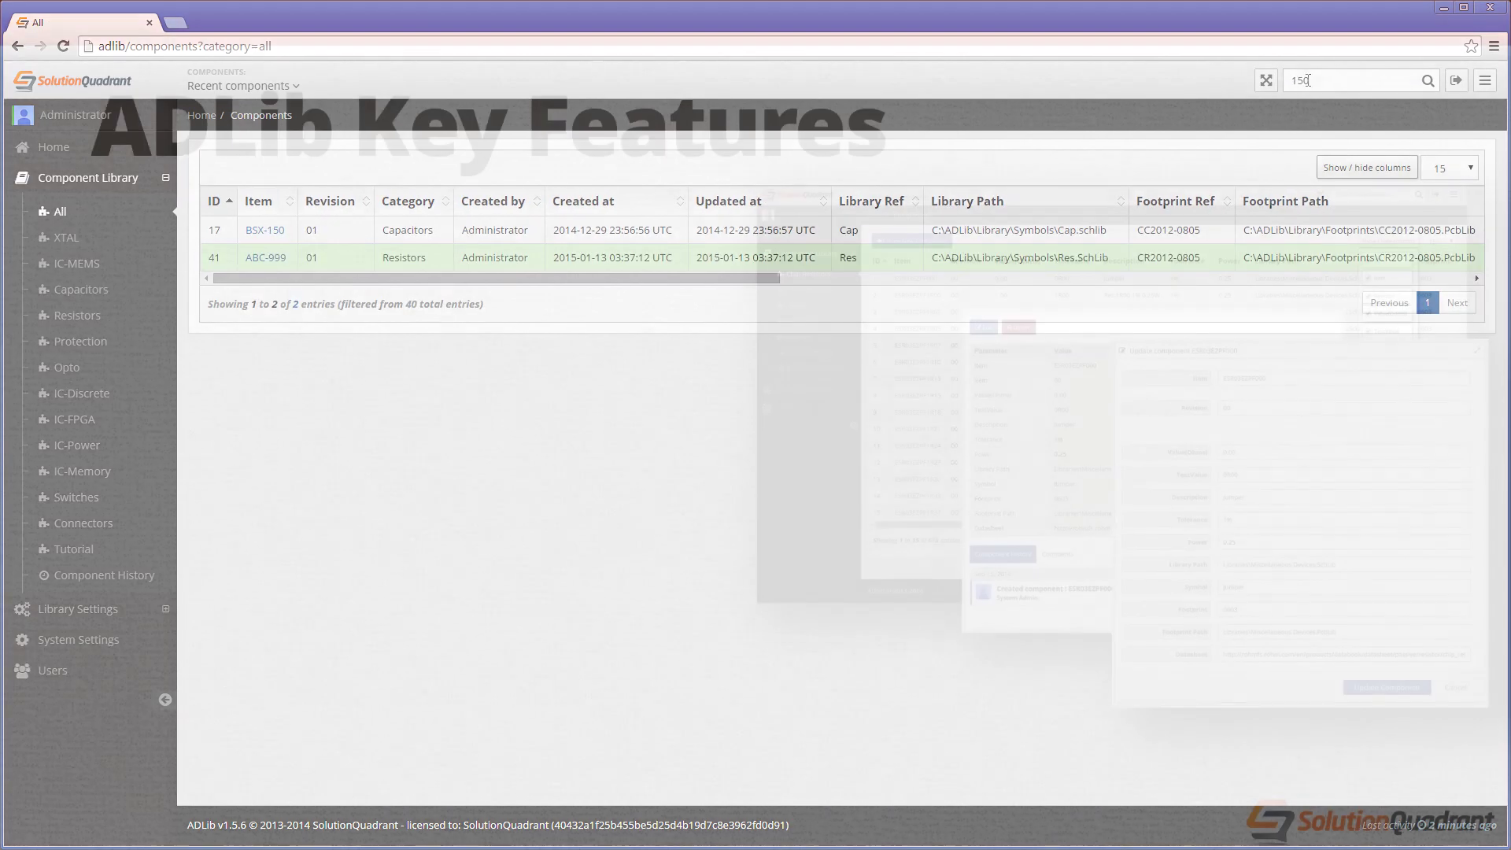